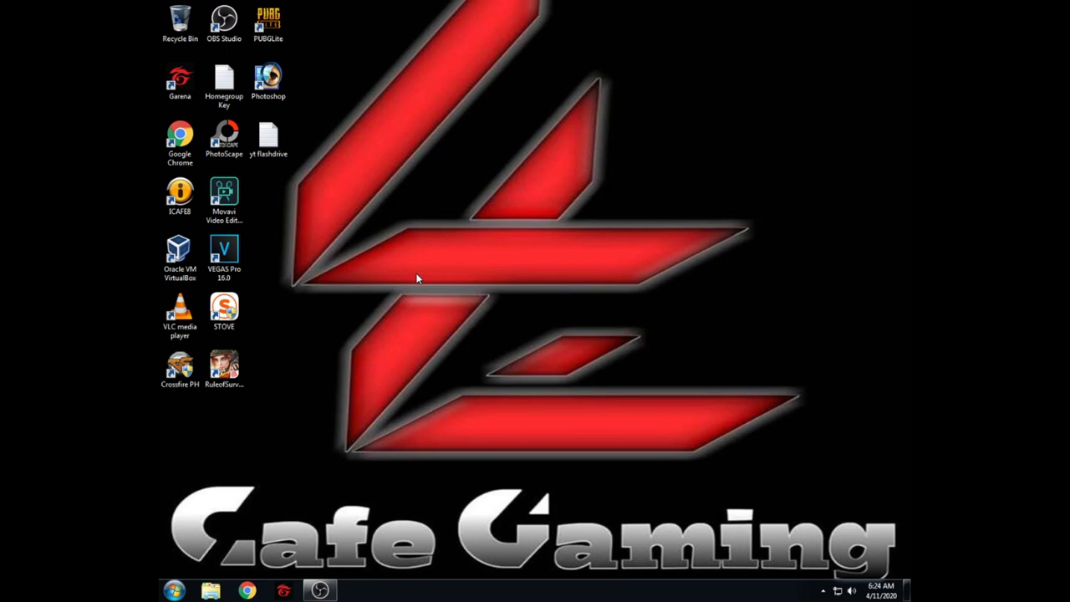
right_click(269, 192)
click(291, 239)
right_click(262, 190)
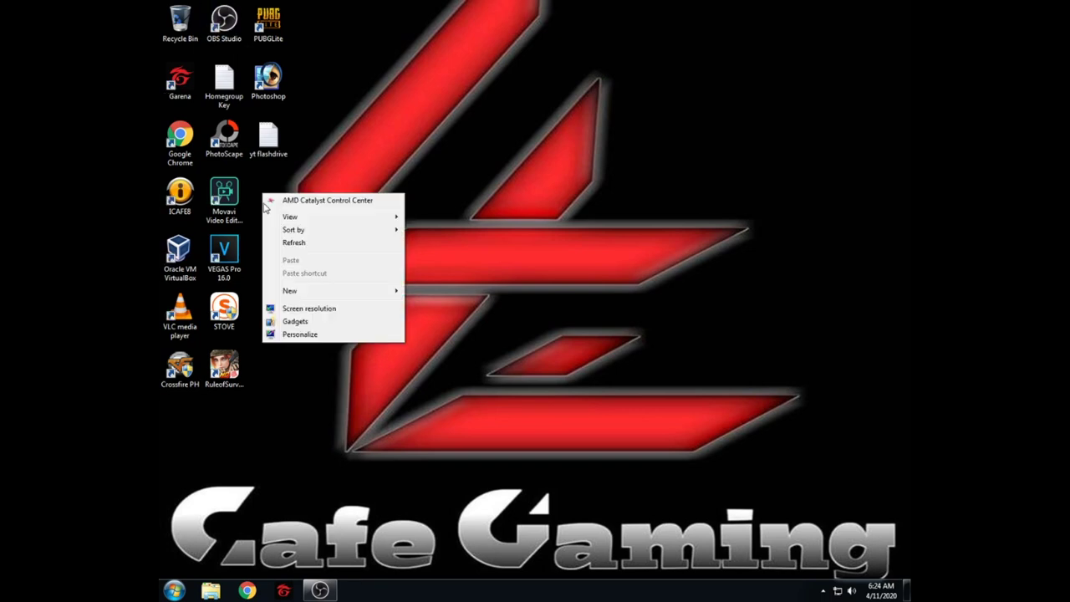
click(269, 241)
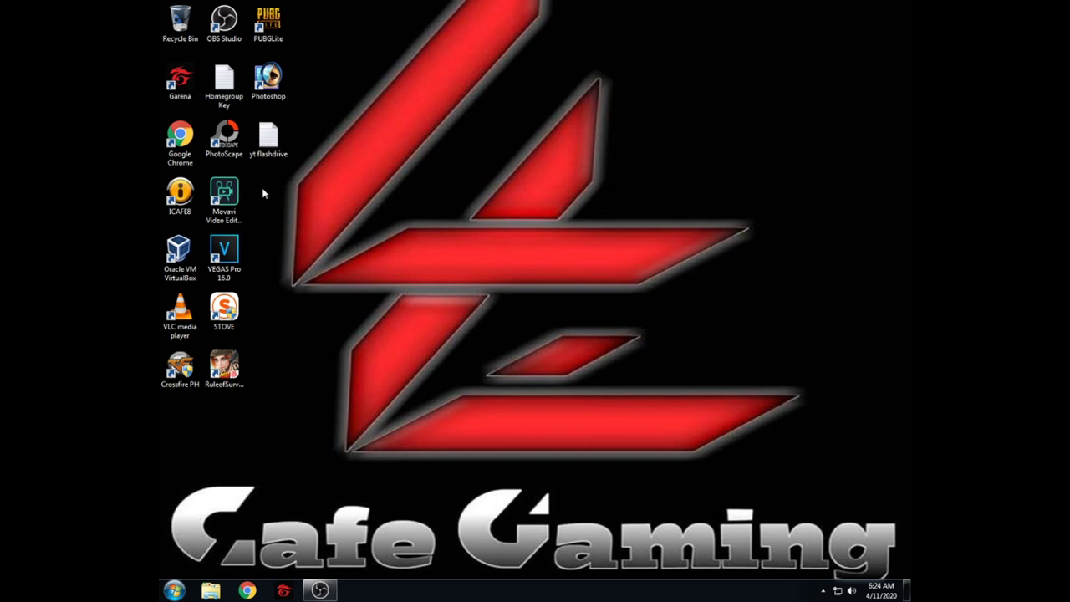
right_click(262, 193)
click(299, 241)
right_click(260, 193)
click(287, 237)
right_click(296, 280)
click(311, 328)
right_click(257, 248)
click(286, 296)
right_click(253, 249)
click(278, 297)
right_click(257, 250)
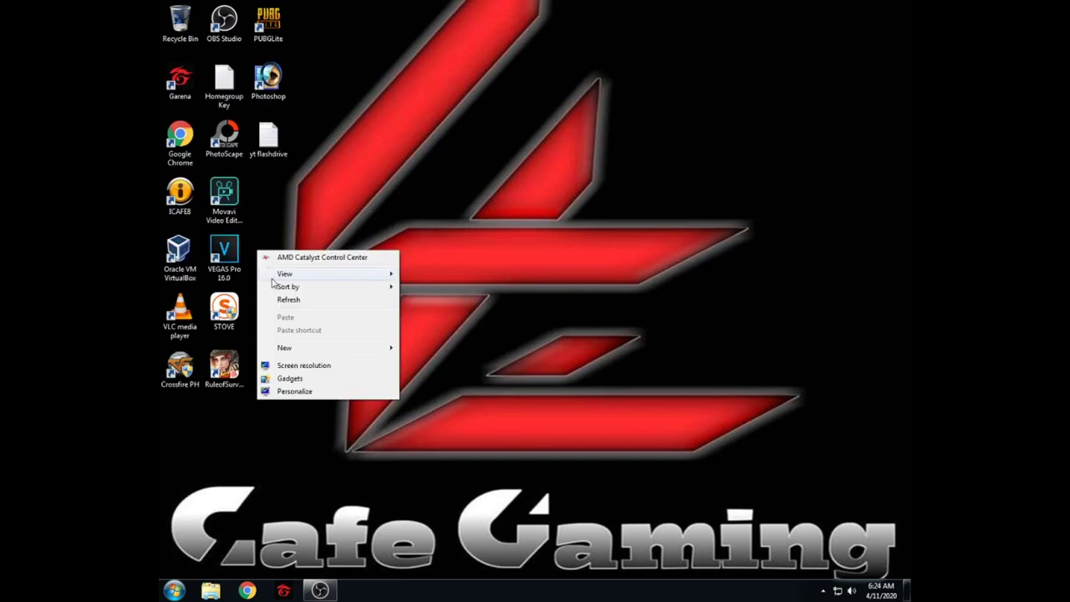
click(281, 301)
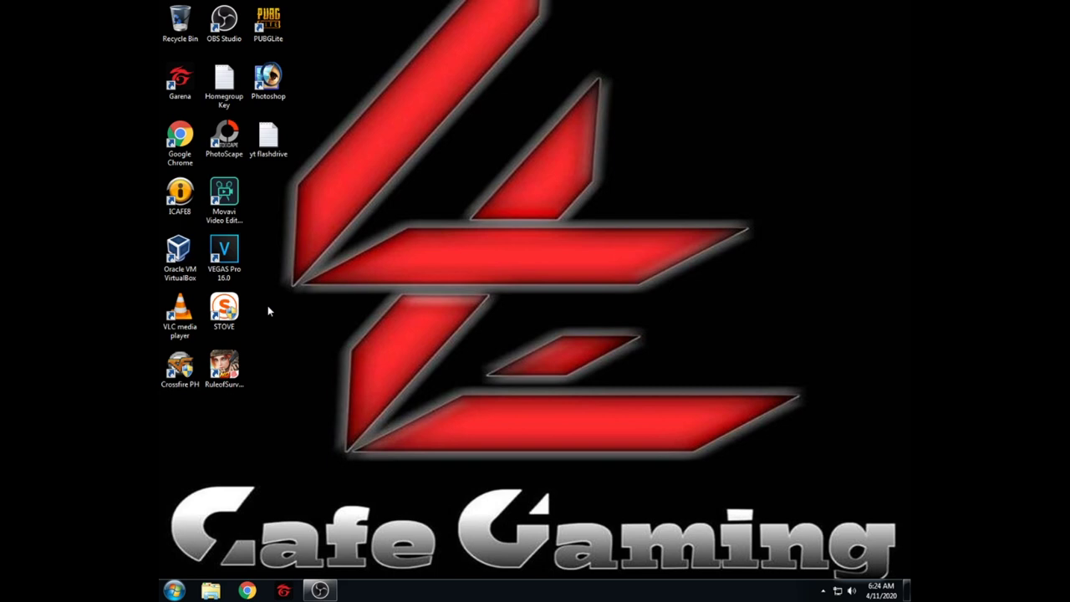
right_click(265, 250)
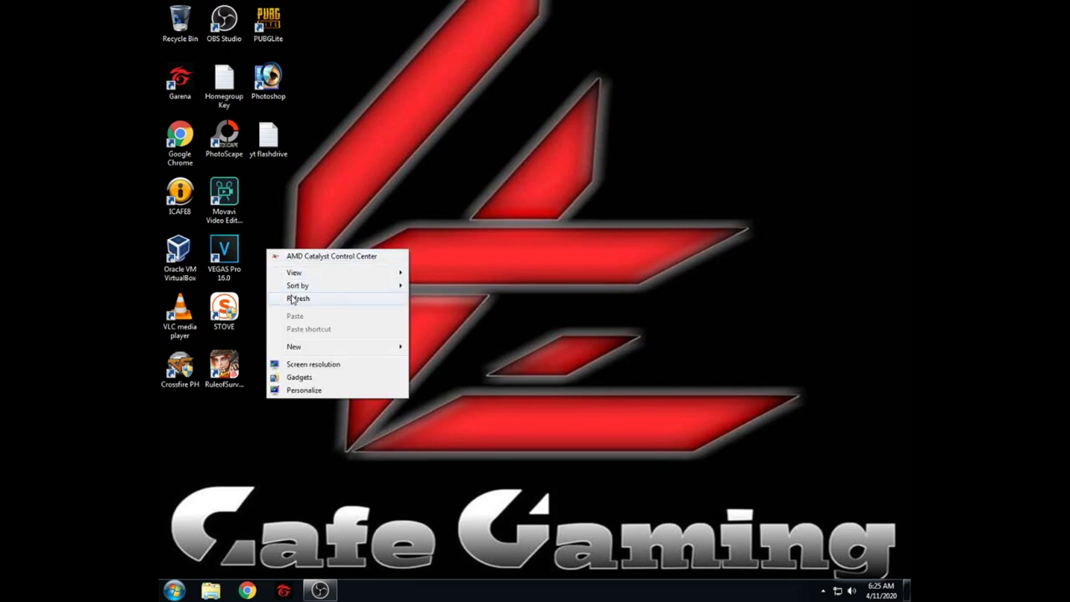
click(291, 296)
right_click(263, 246)
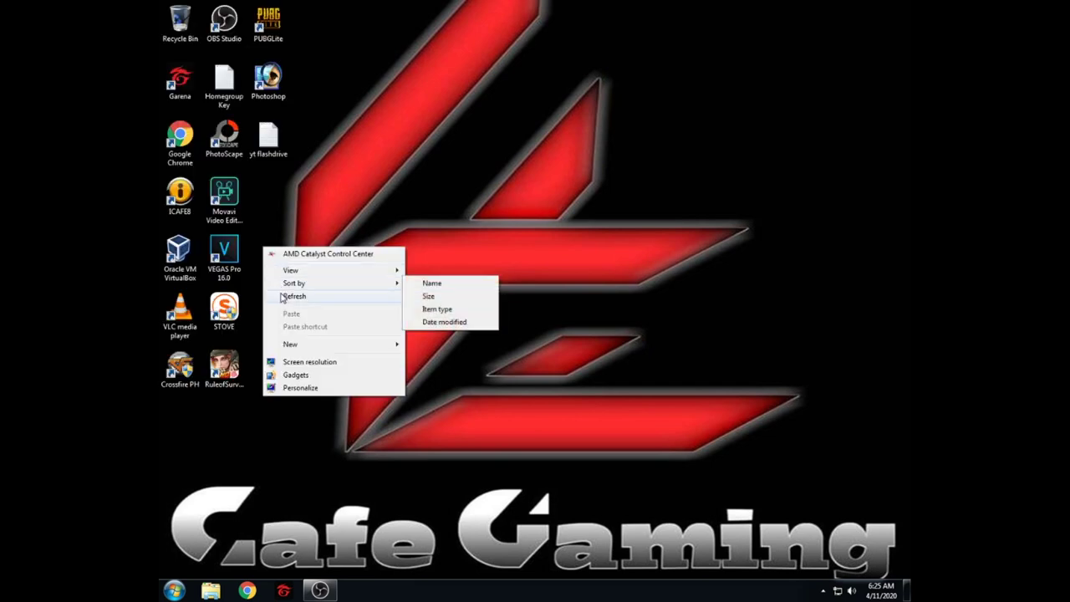
click(283, 297)
right_click(264, 249)
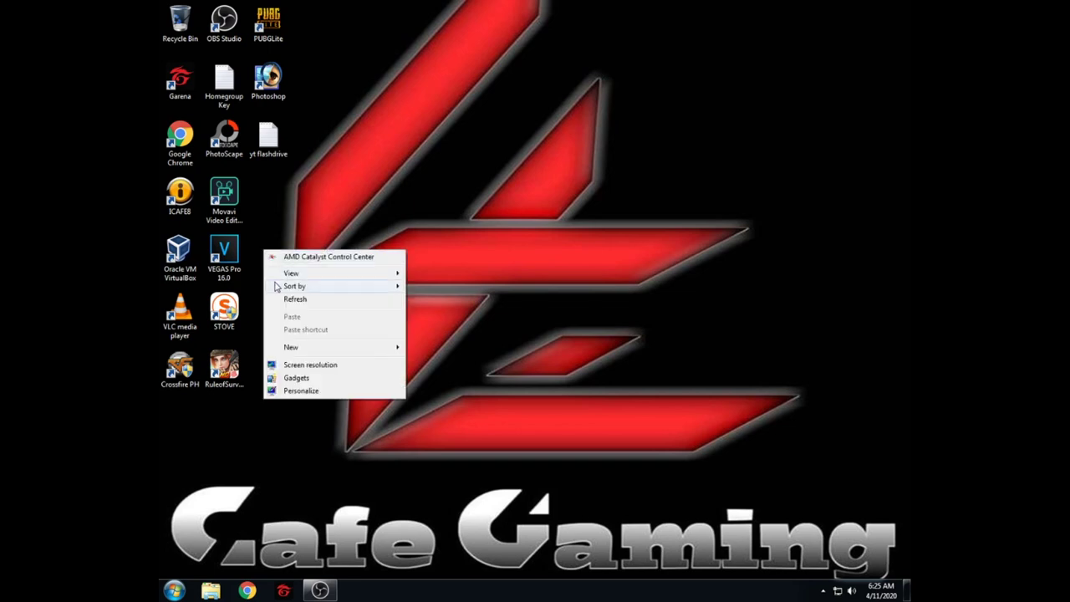
click(283, 298)
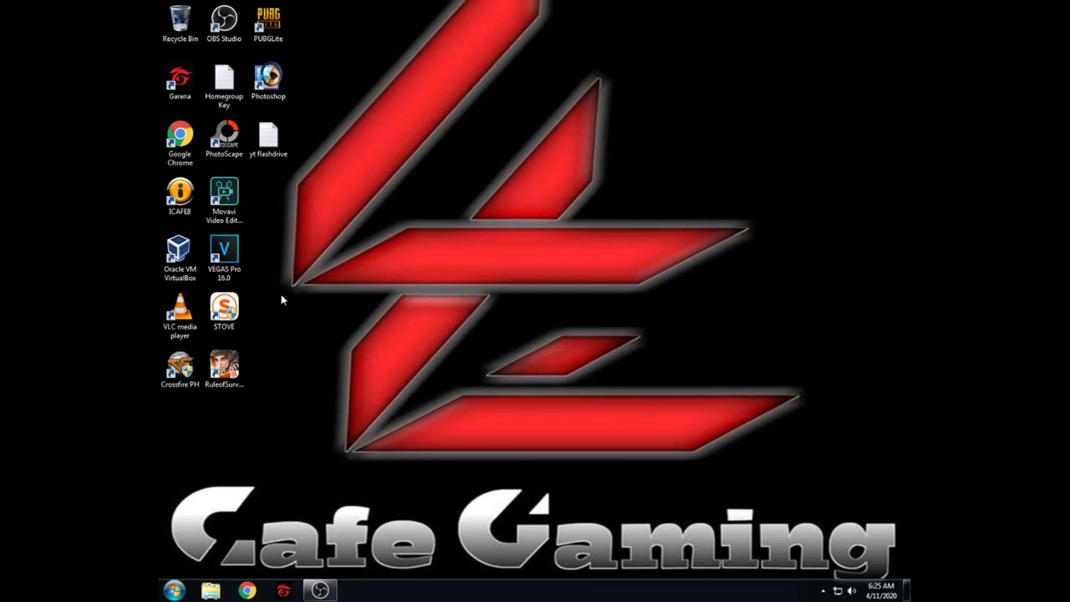
right_click(270, 245)
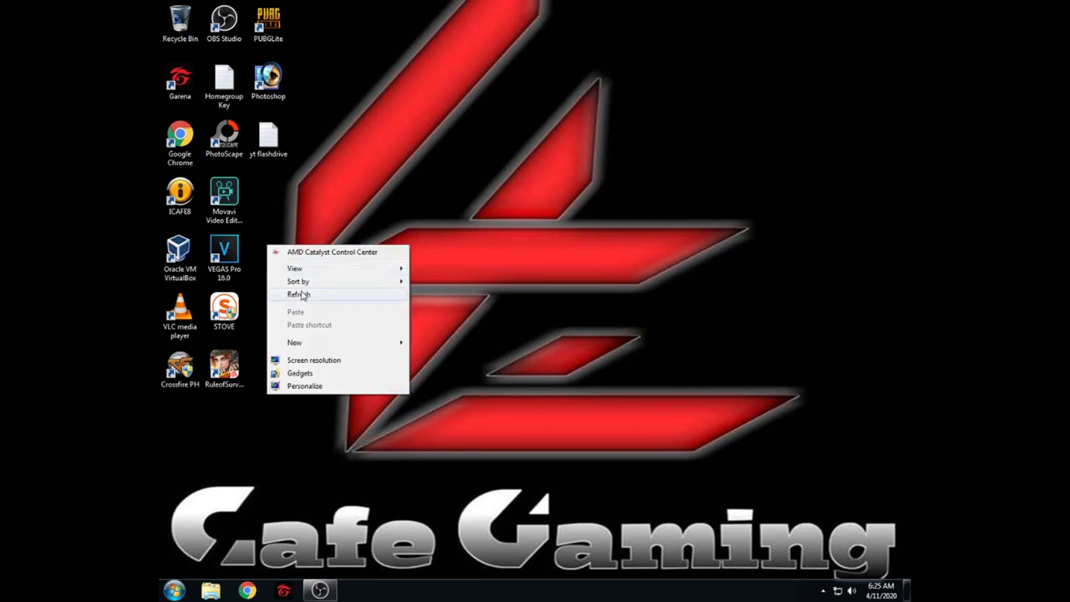
click(301, 292)
right_click(264, 250)
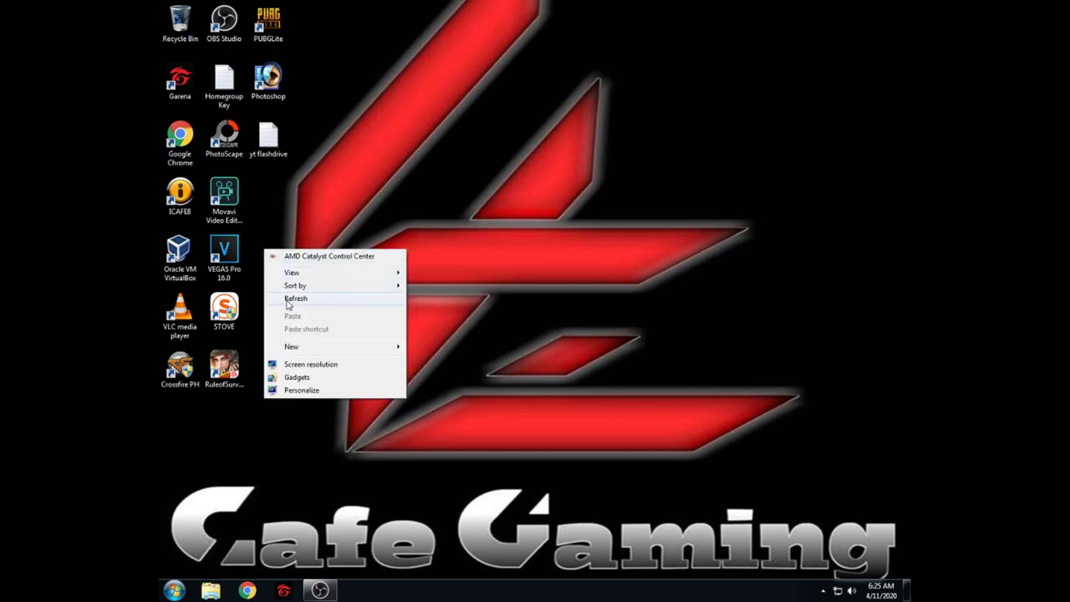
click(286, 297)
right_click(269, 256)
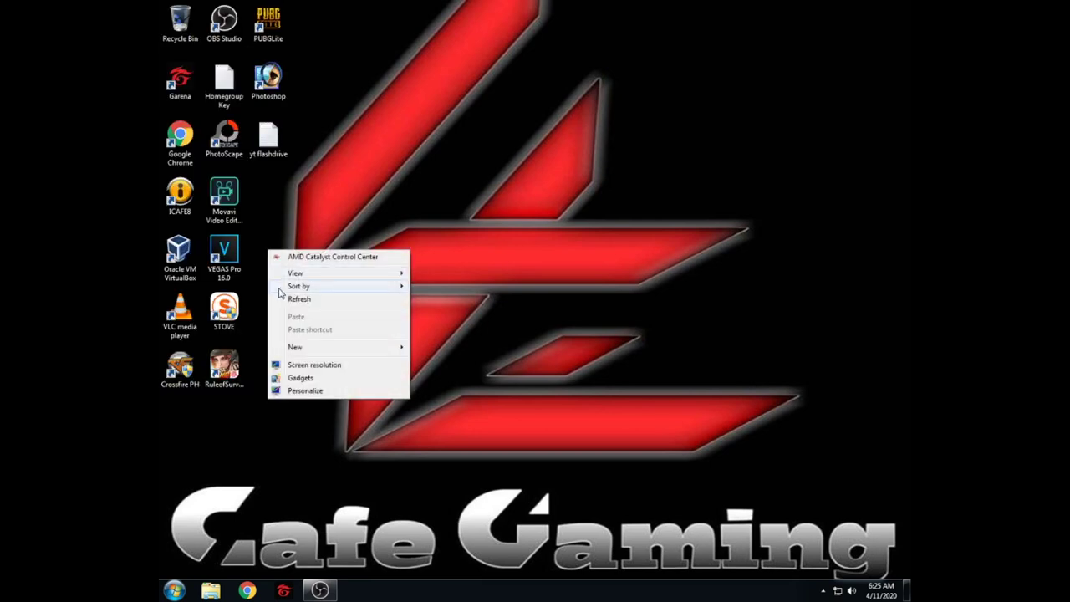
click(287, 297)
right_click(268, 254)
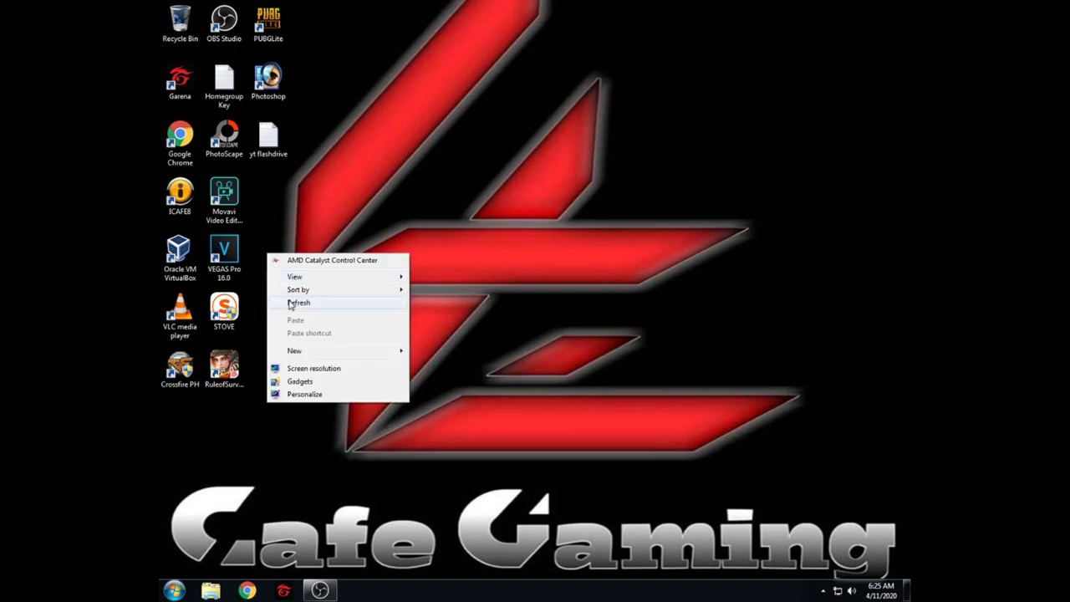
click(286, 298)
right_click(270, 256)
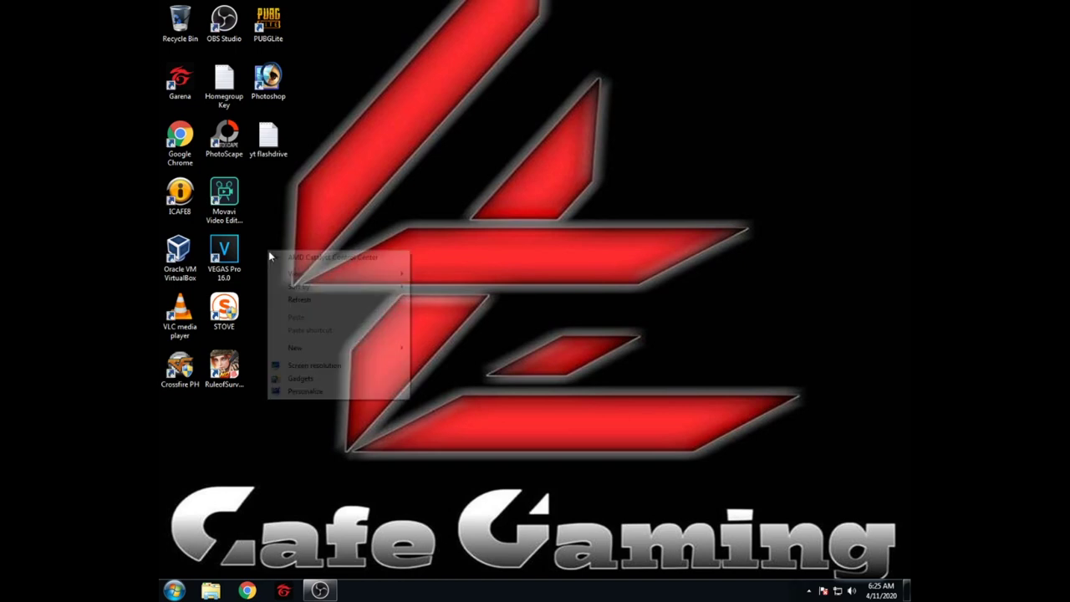
click(292, 298)
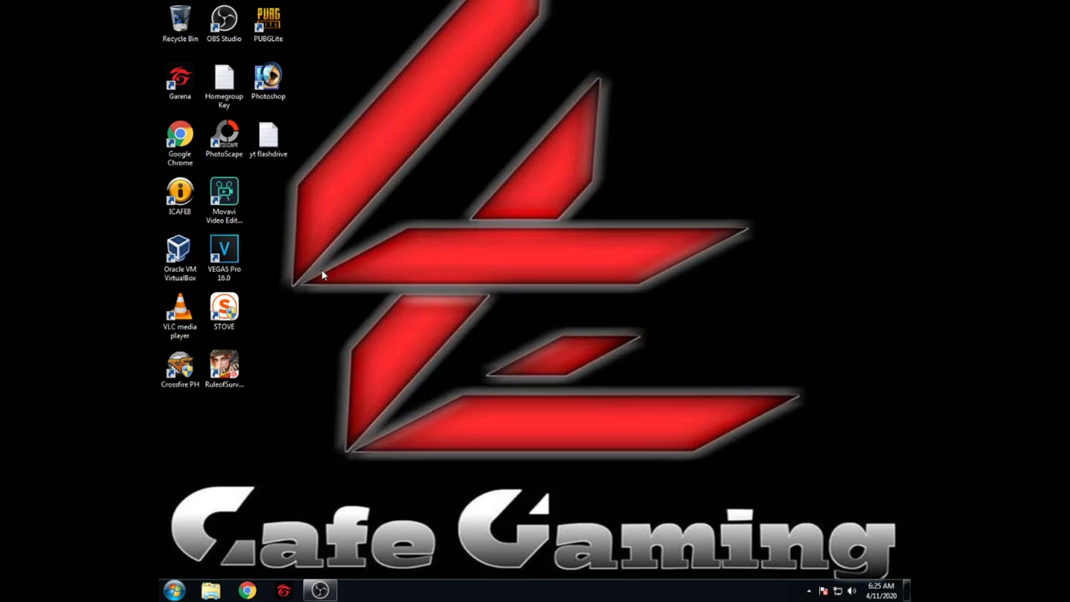
right_click(264, 256)
key(Down)
key(Down)
key(Down)
key(Return)
right_click(264, 256)
key(Down)
key(Down)
key(Down)
key(Return)
Step: Open the computer's system properties, examine the Windows edition, processor, installed memory and system type, and minimize the window
click(189, 591)
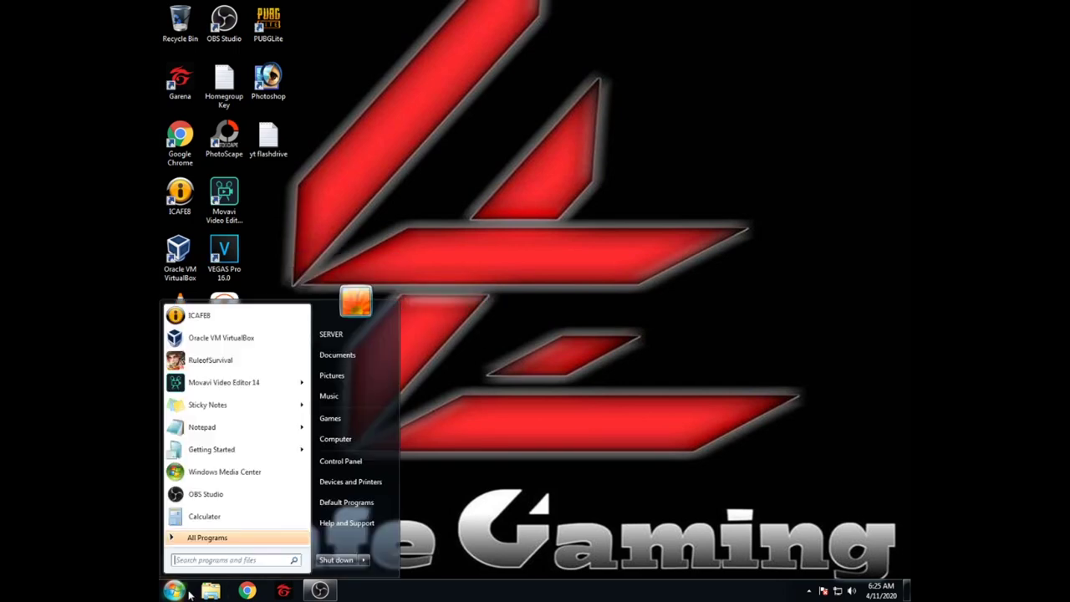
right_click(356, 443)
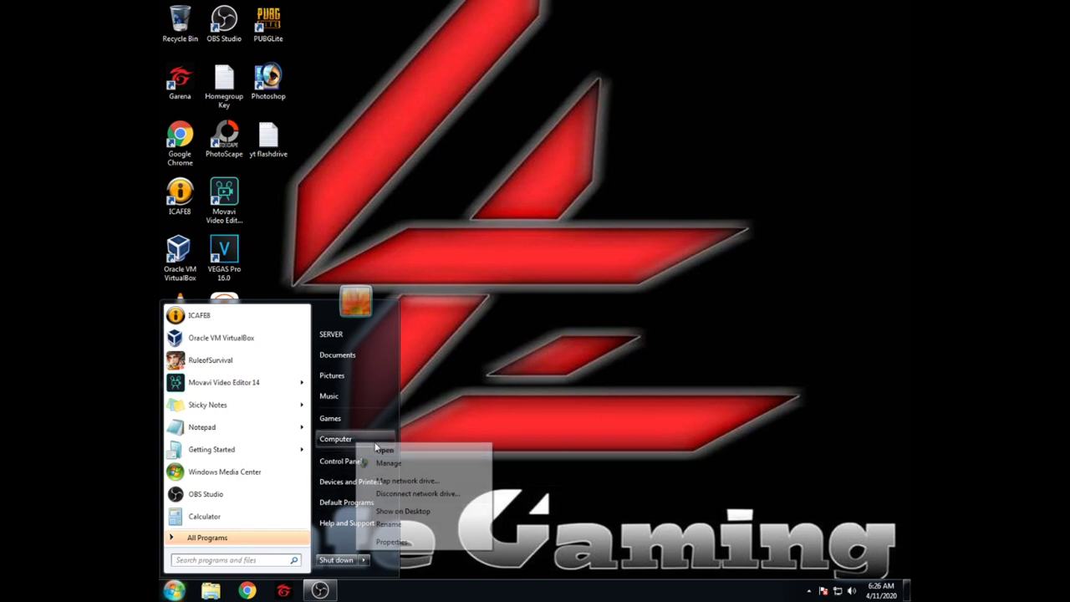
click(433, 542)
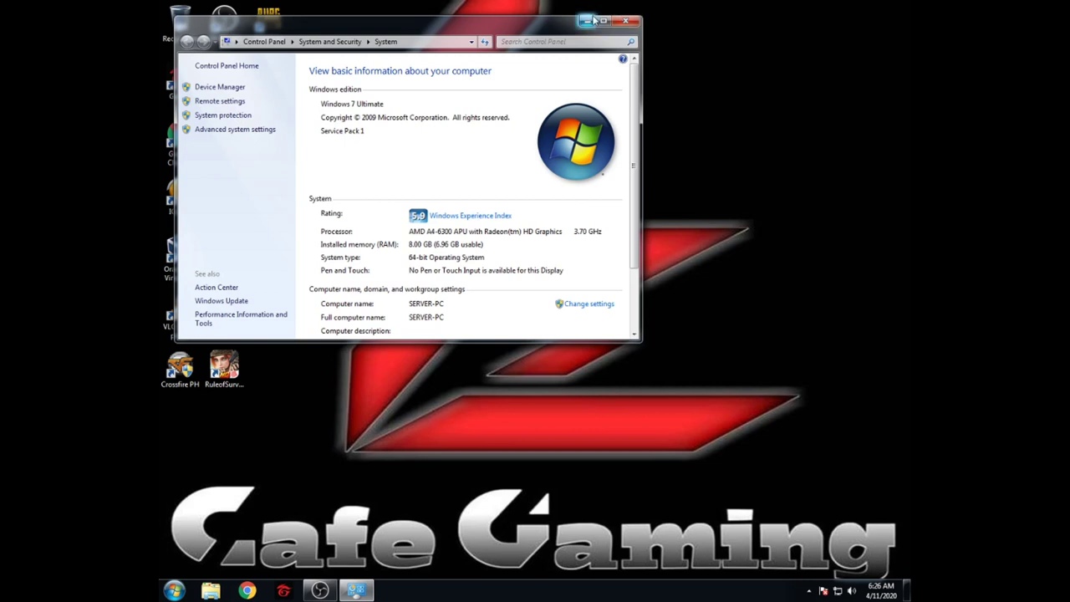
right_click(746, 203)
click(765, 252)
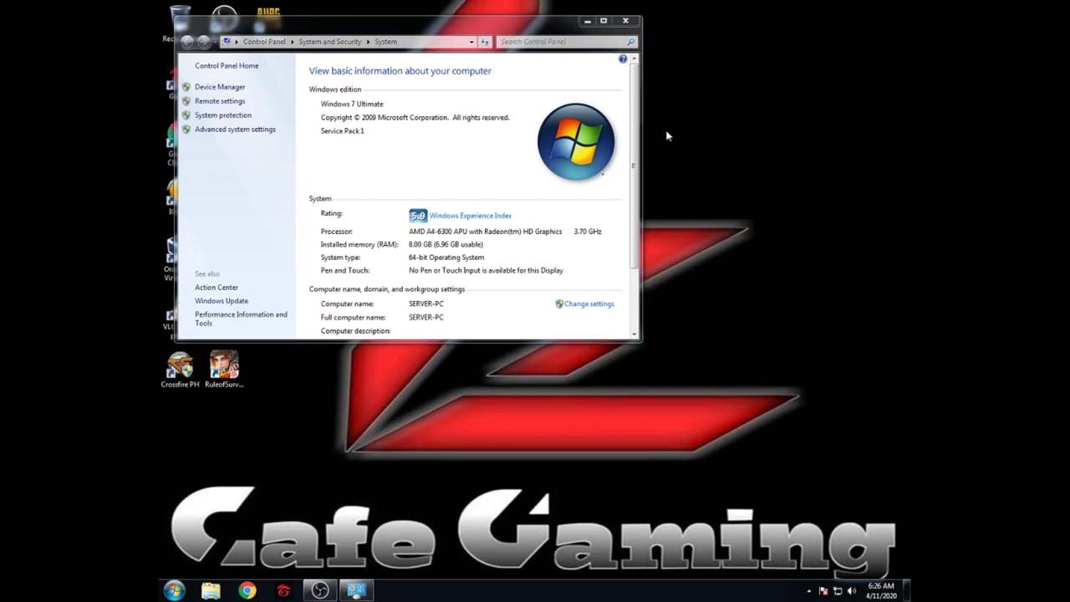
click(588, 21)
right_click(360, 188)
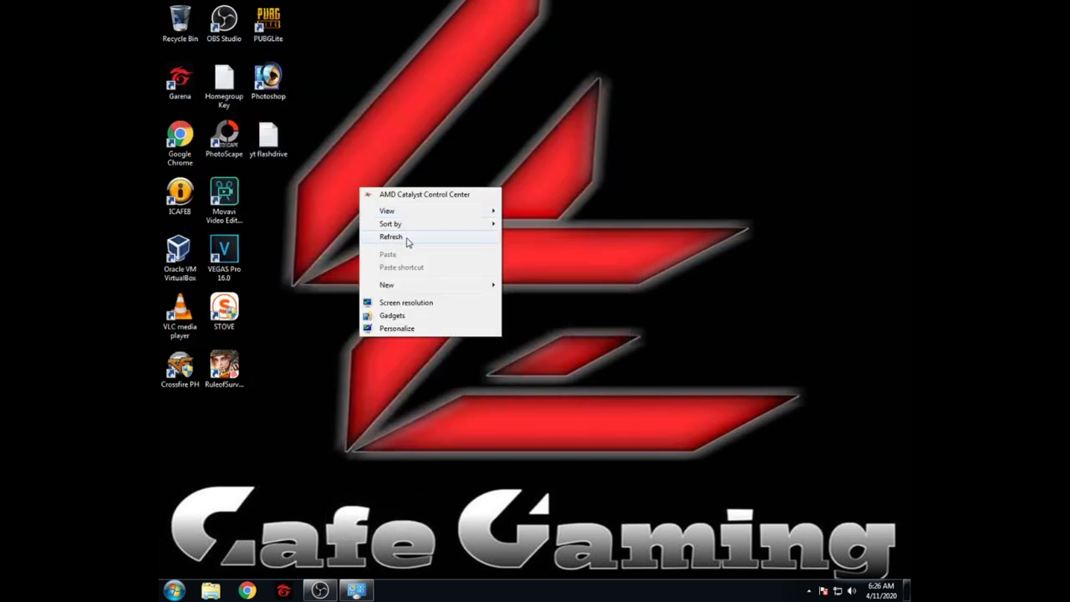
click(408, 237)
click(224, 310)
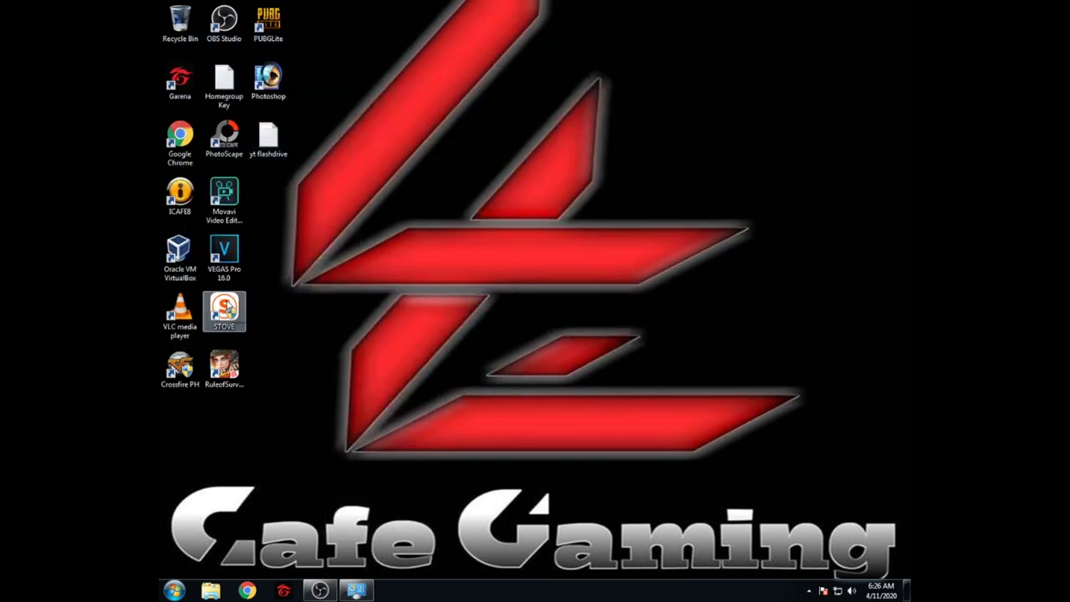
right_click(260, 244)
click(291, 289)
right_click(274, 239)
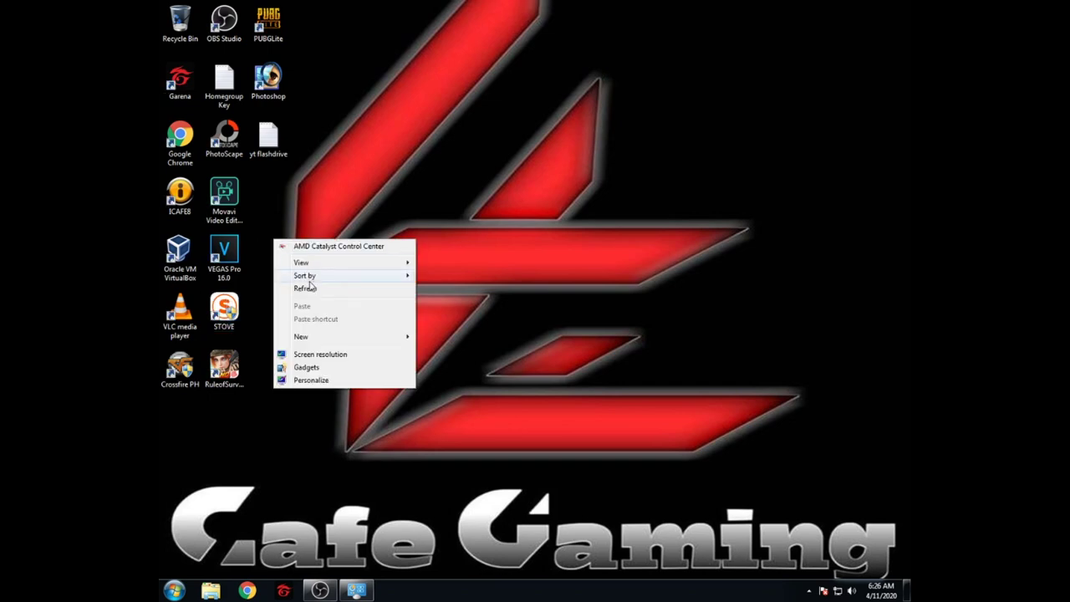
click(305, 288)
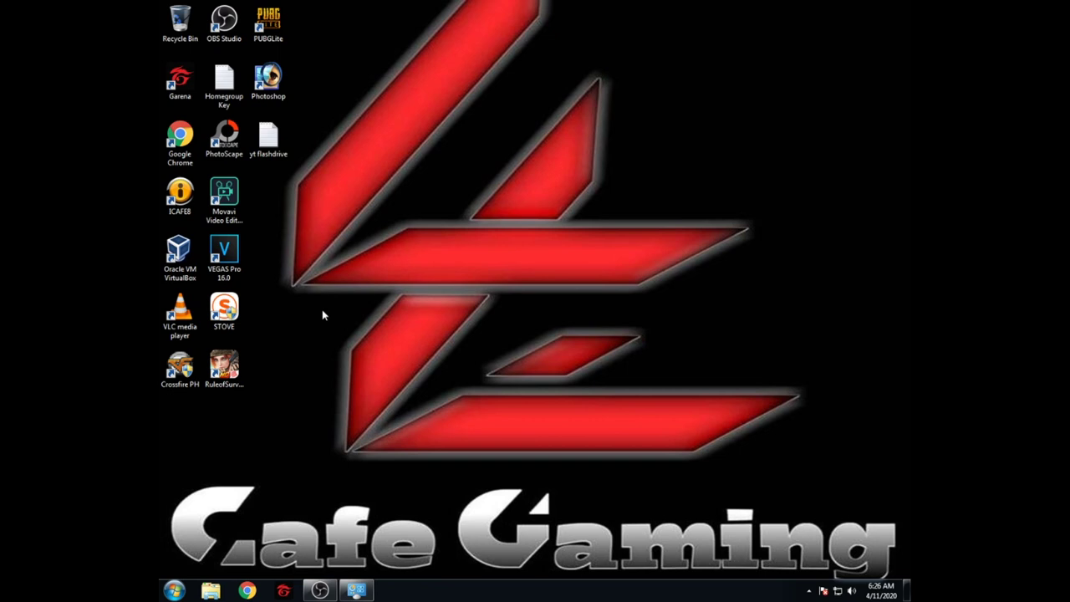
Step: Restore the minimized System window and move it near the middle of the desktop, clear of the desktop icons
click(356, 590)
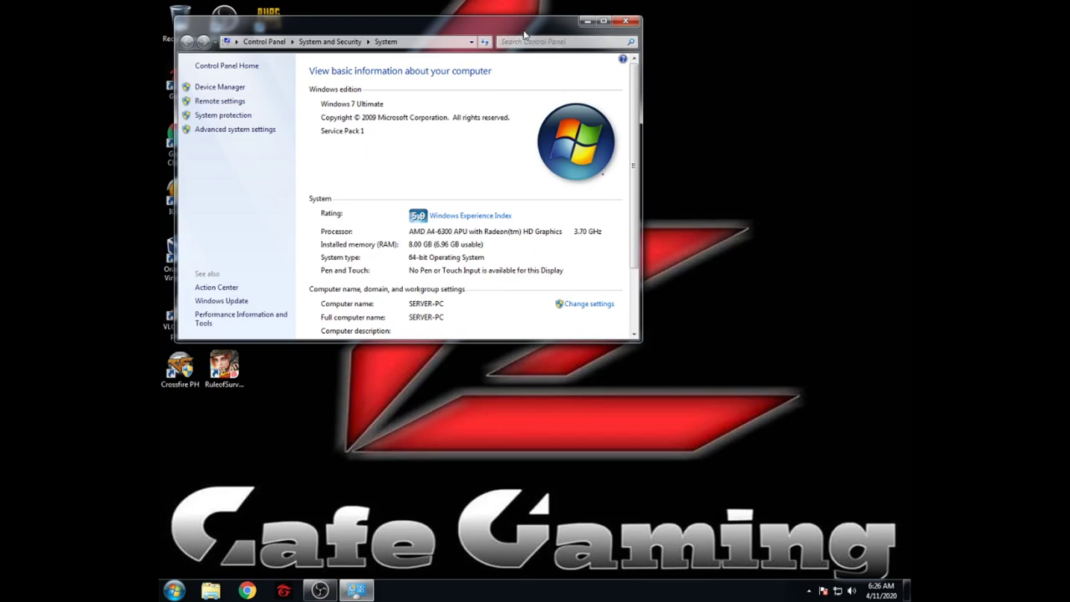
drag(520, 31, 688, 137)
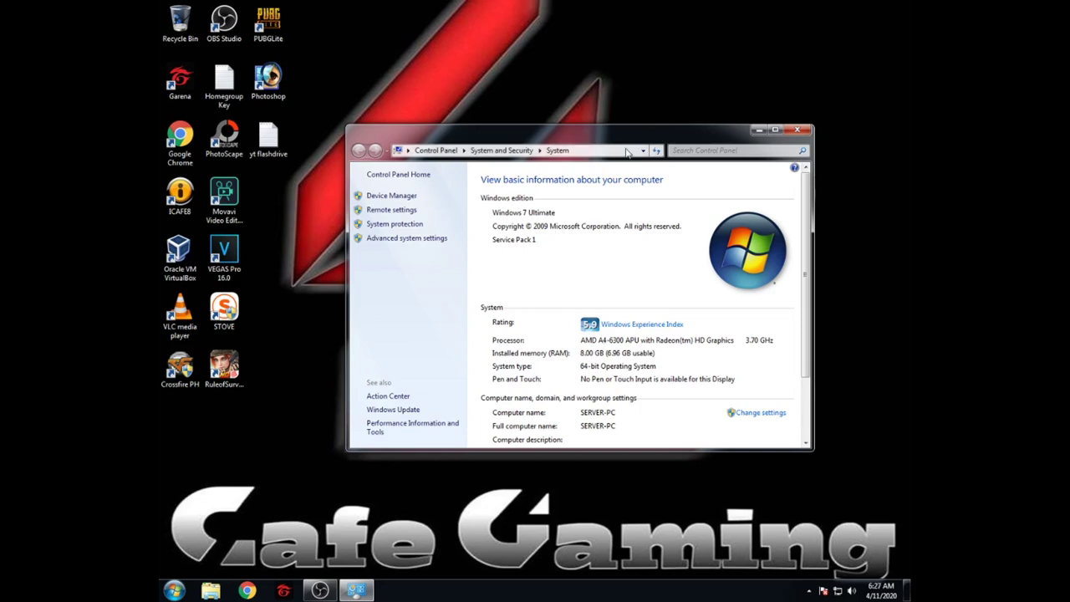
right_click(552, 86)
click(582, 136)
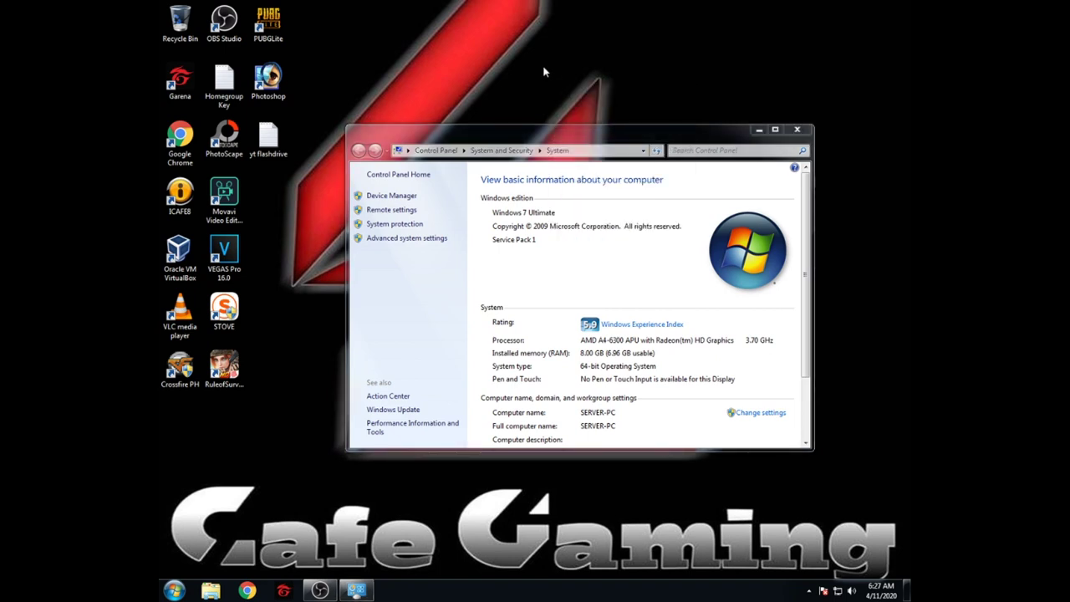
right_click(544, 67)
click(573, 117)
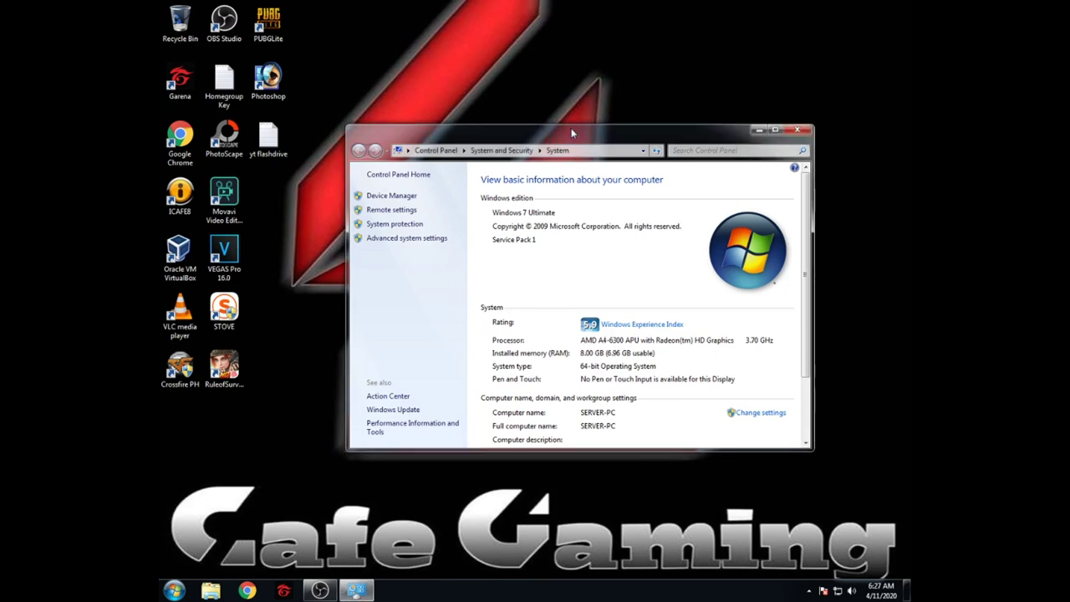
drag(573, 132, 549, 121)
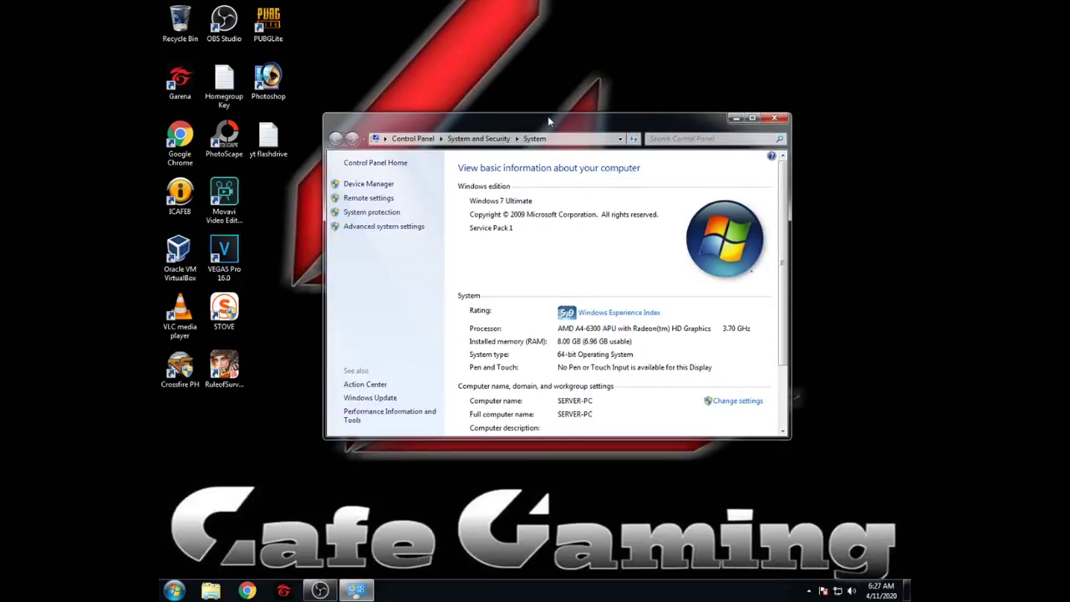
right_click(546, 87)
click(576, 136)
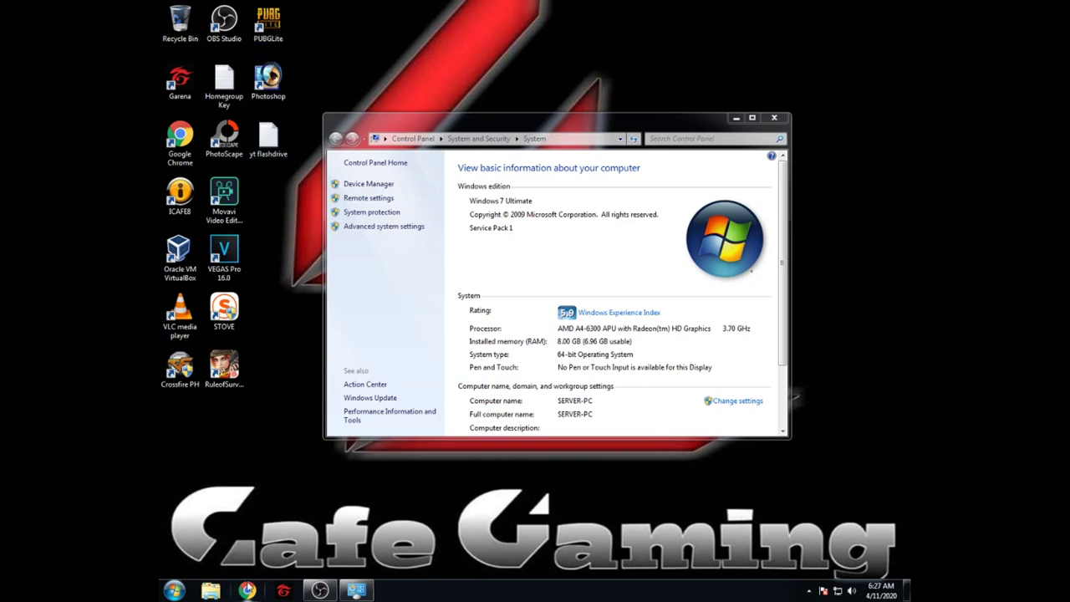
right_click(257, 193)
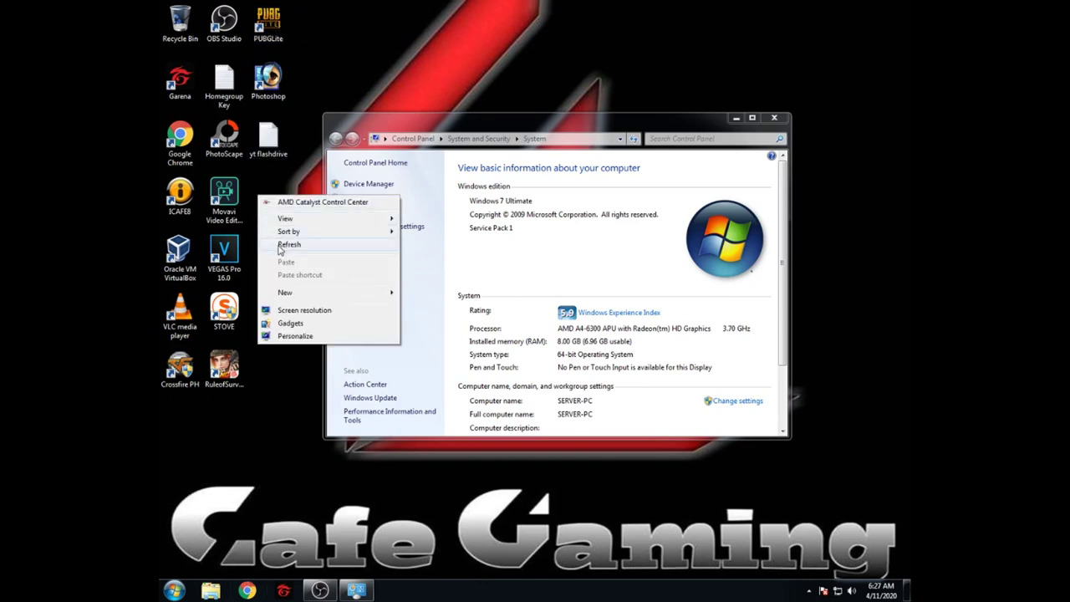
click(280, 246)
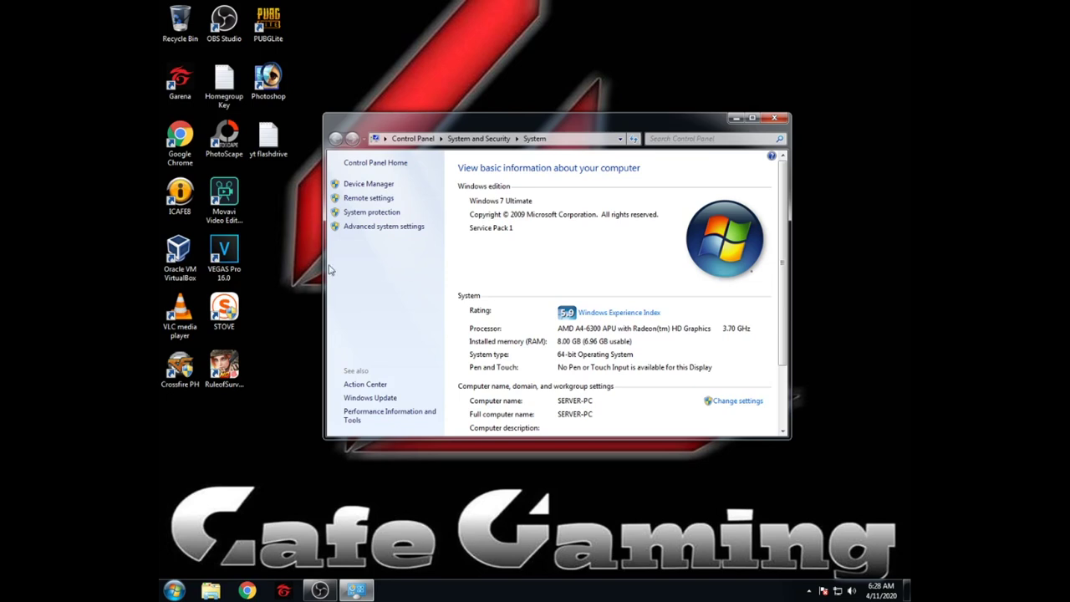
right_click(264, 252)
click(291, 302)
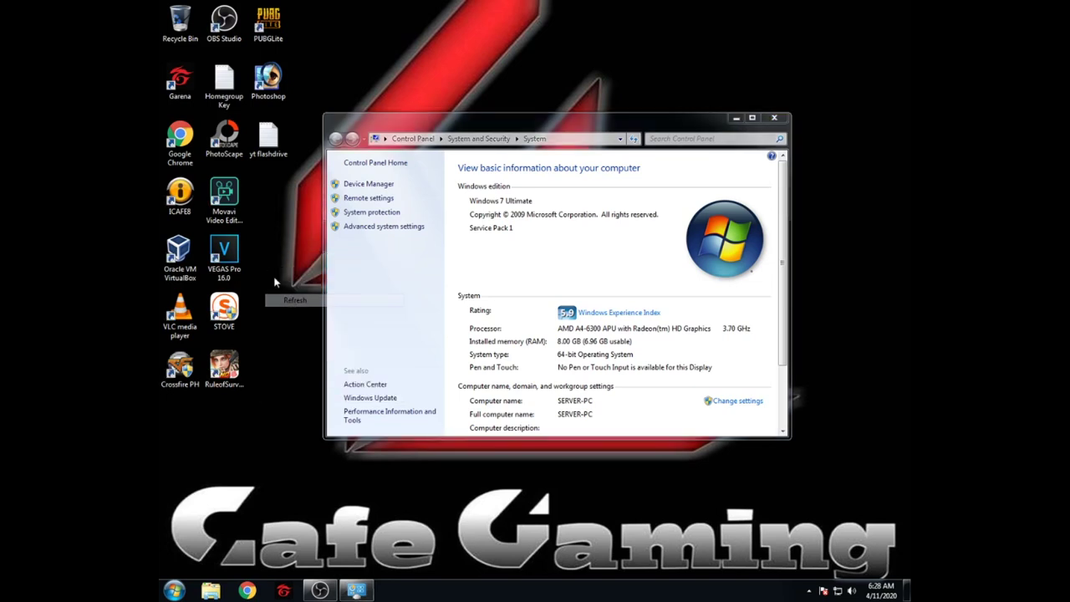
right_click(255, 250)
click(279, 300)
right_click(257, 250)
click(281, 300)
right_click(255, 249)
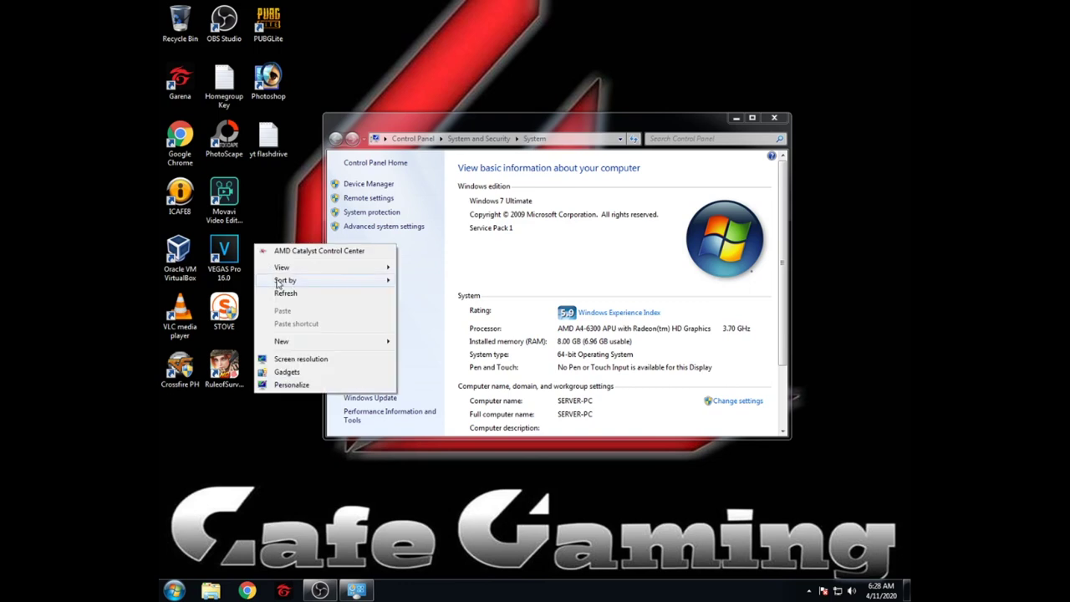
click(280, 294)
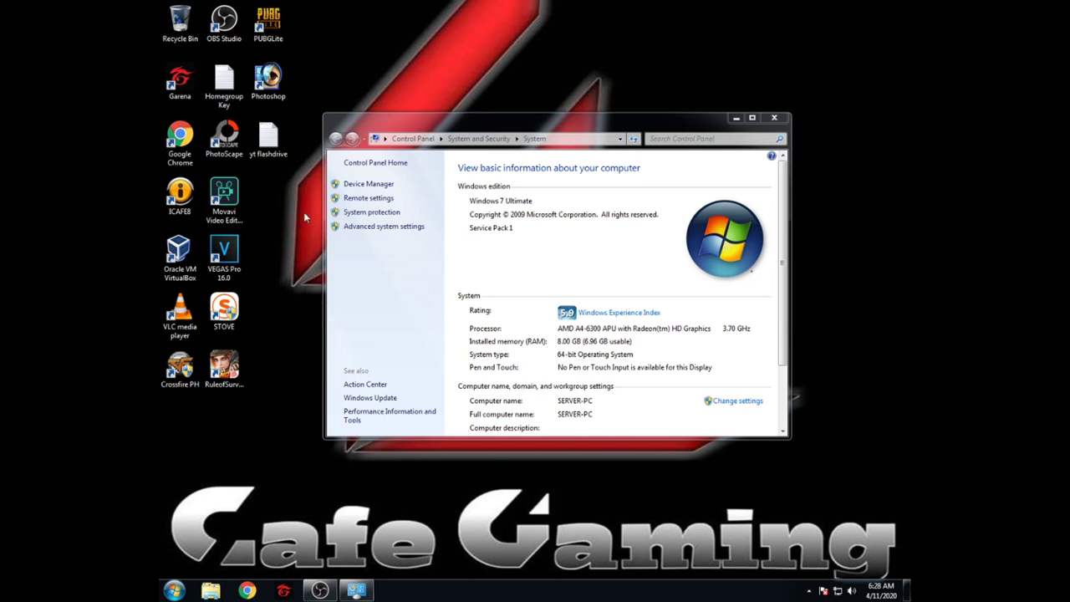
right_click(266, 252)
click(287, 298)
right_click(257, 249)
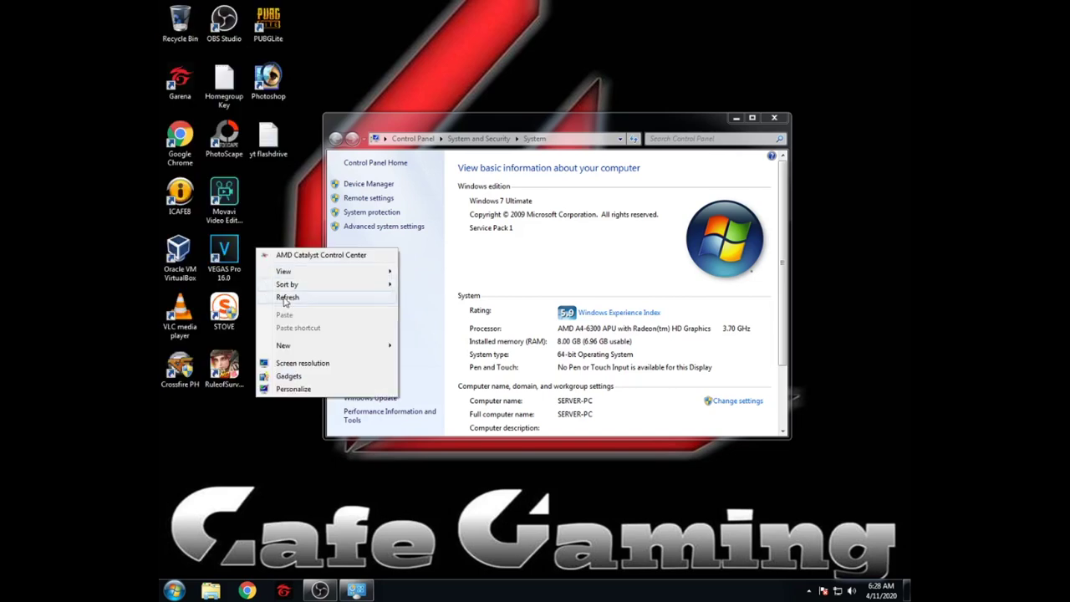
click(286, 298)
right_click(258, 251)
click(284, 298)
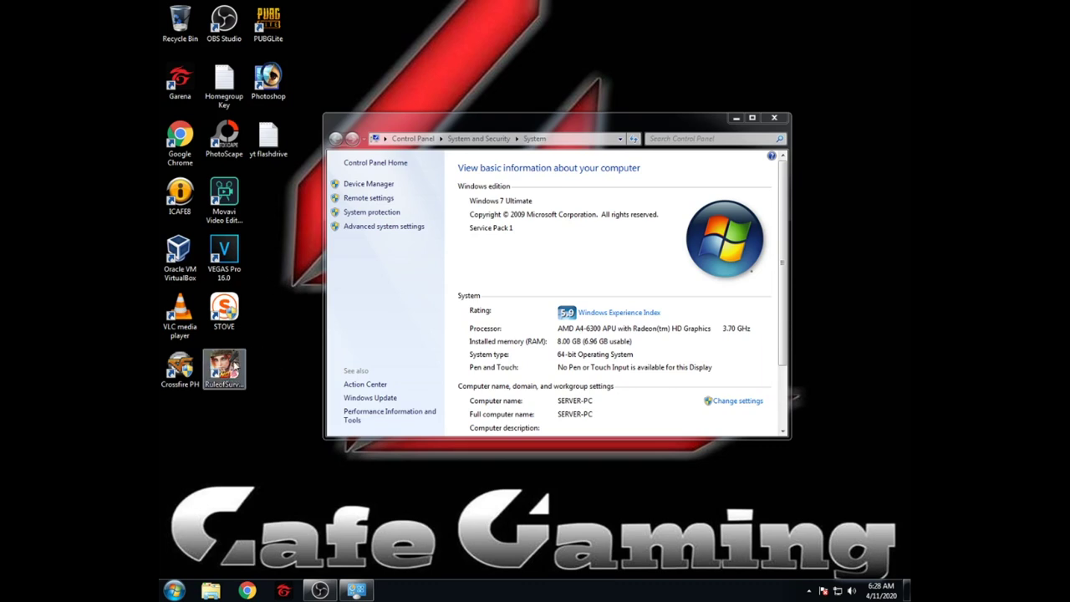
right_click(258, 197)
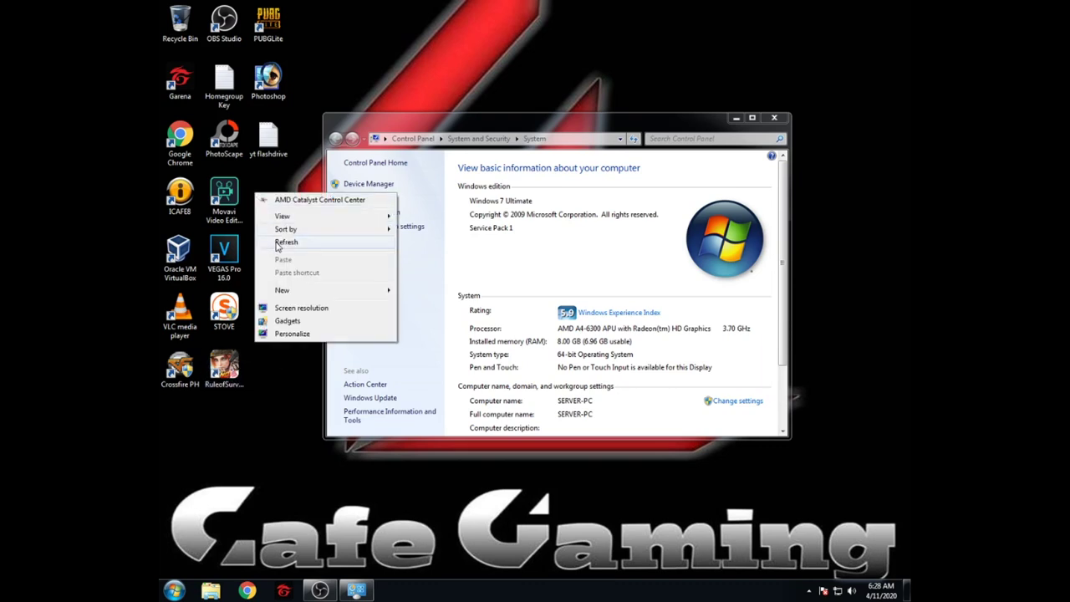
click(276, 241)
right_click(257, 197)
click(279, 242)
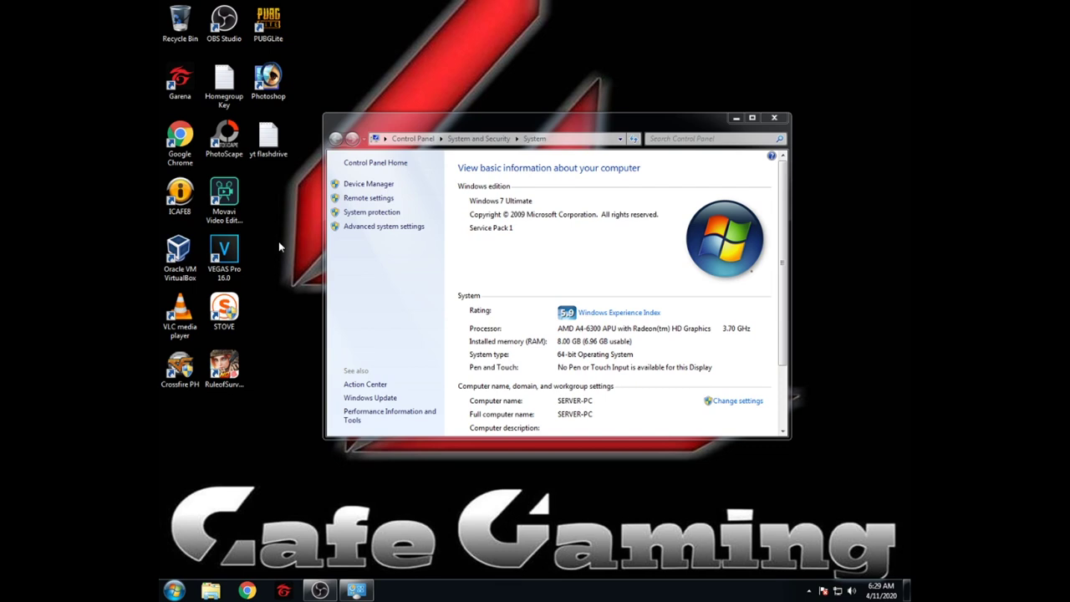
right_click(260, 198)
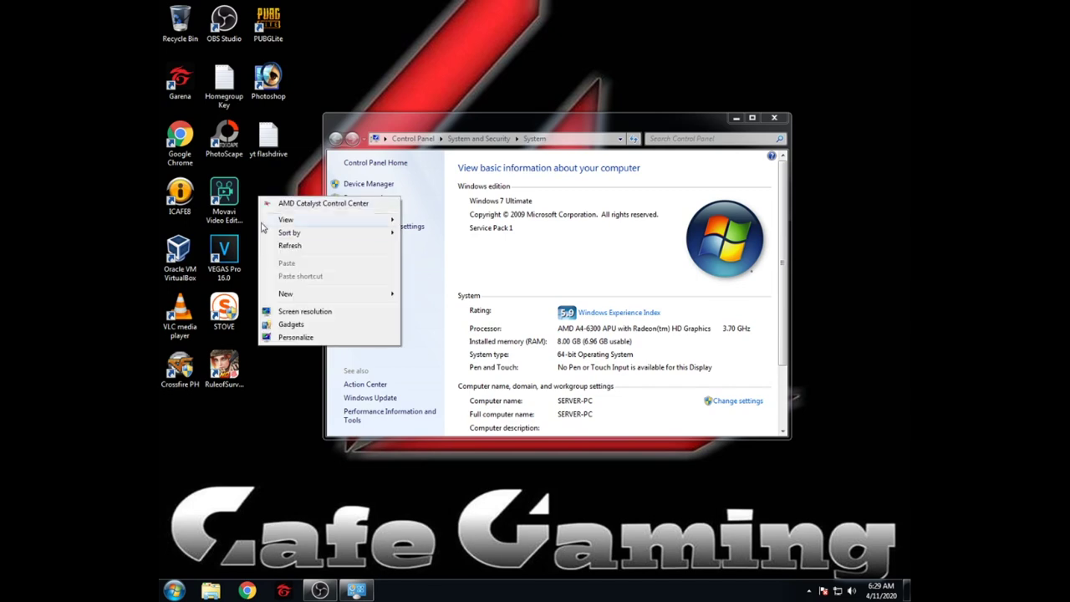
click(289, 245)
right_click(257, 193)
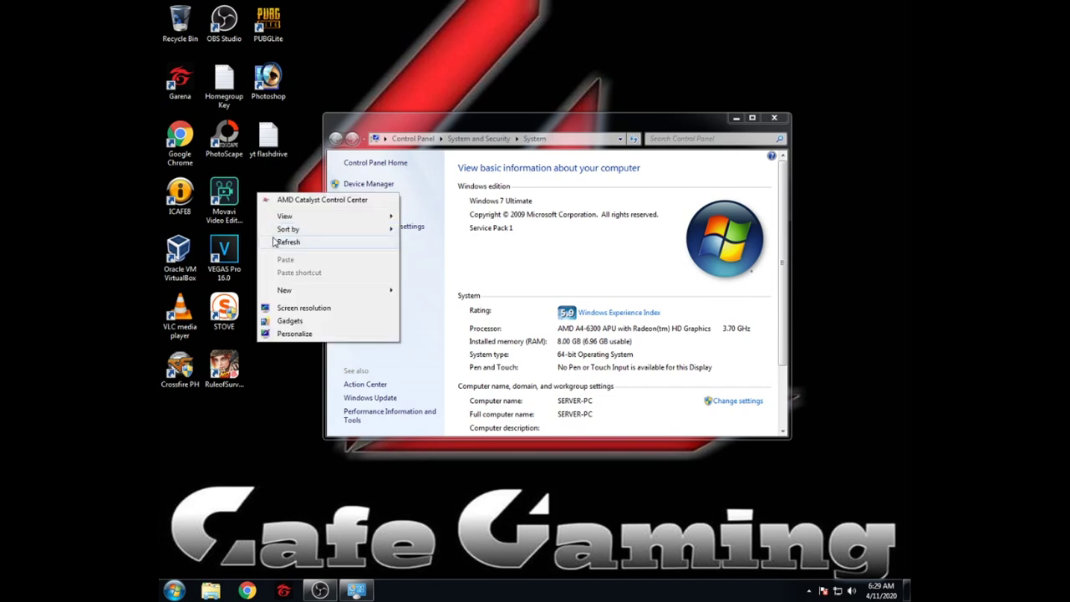
click(284, 246)
right_click(251, 190)
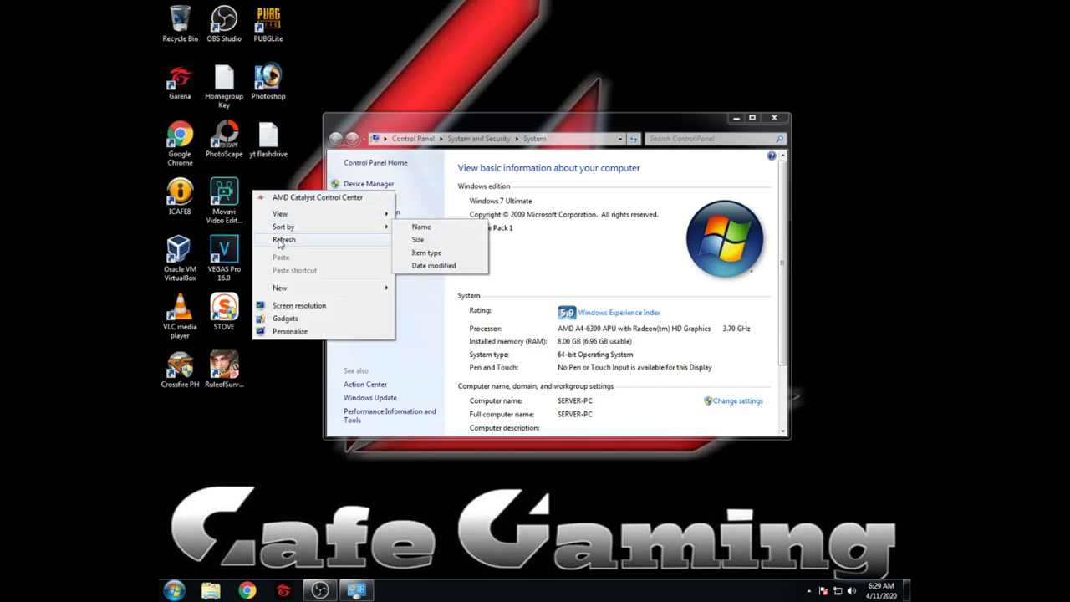
click(284, 245)
right_click(261, 193)
click(285, 242)
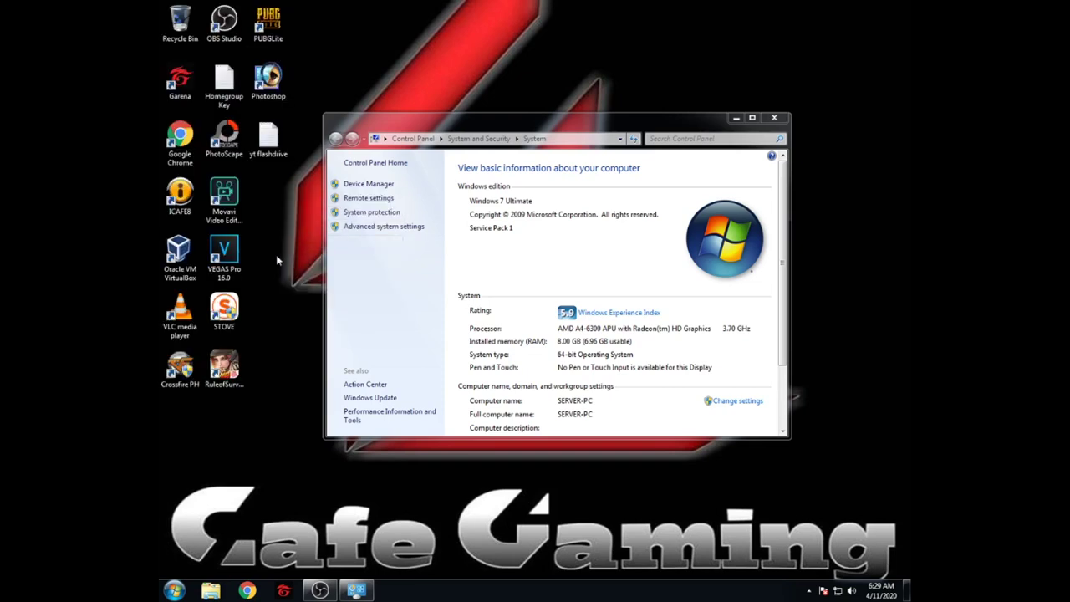
right_click(275, 249)
click(288, 299)
right_click(260, 253)
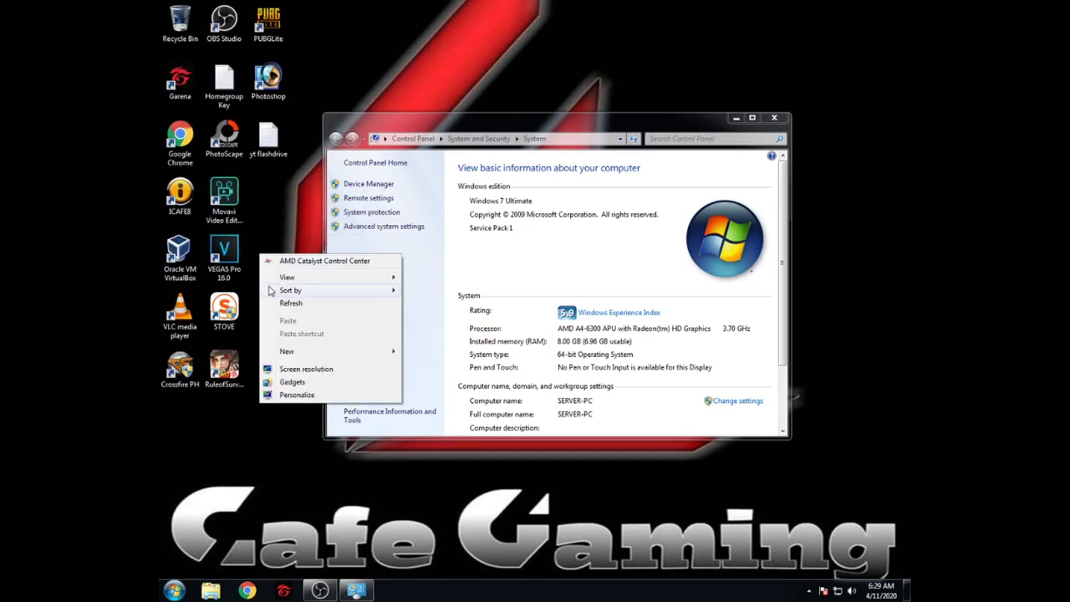
click(293, 303)
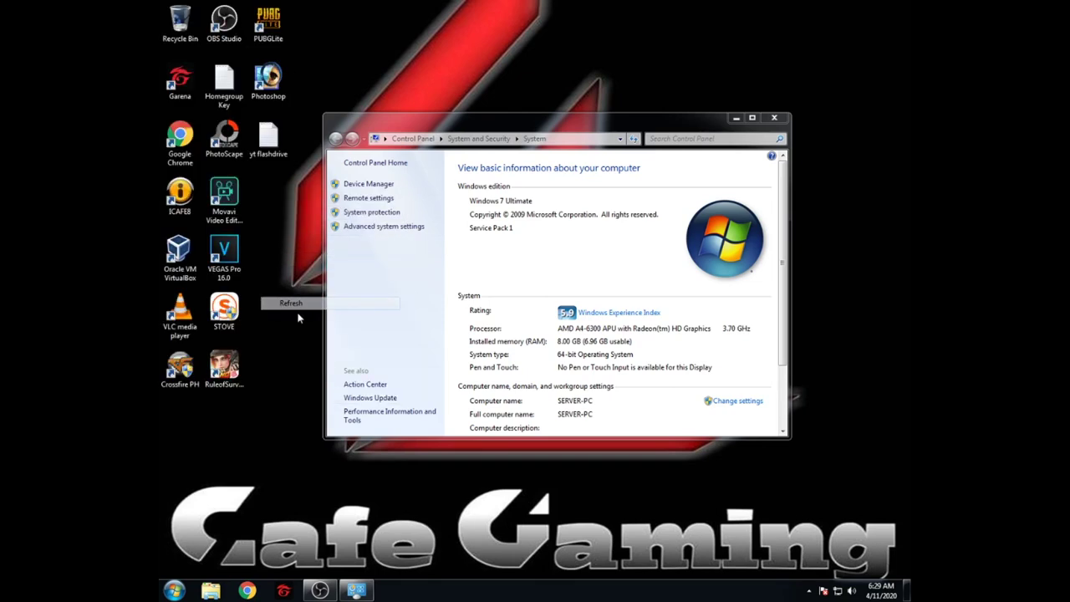
Step: Close the System window, refresh the desktop, and reopen the computer's system properties
click(773, 120)
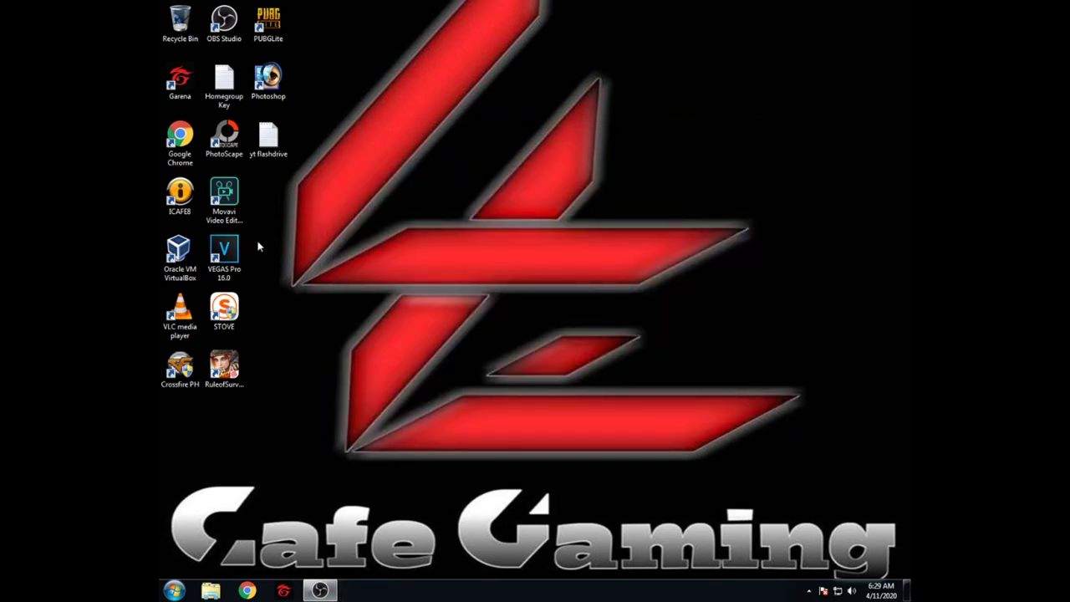
right_click(259, 241)
click(276, 290)
click(174, 590)
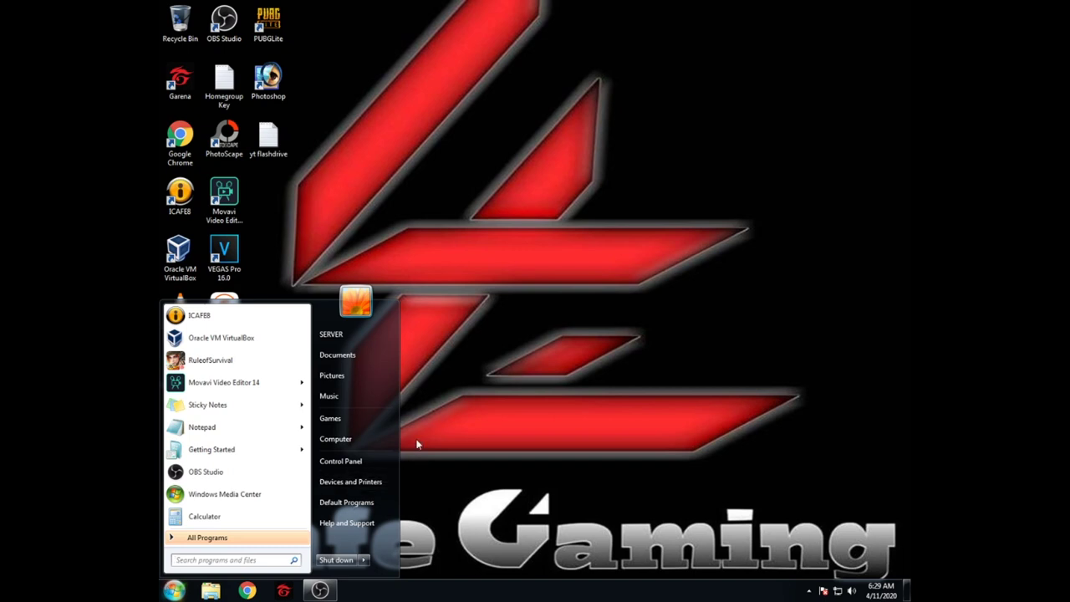
right_click(387, 440)
click(420, 536)
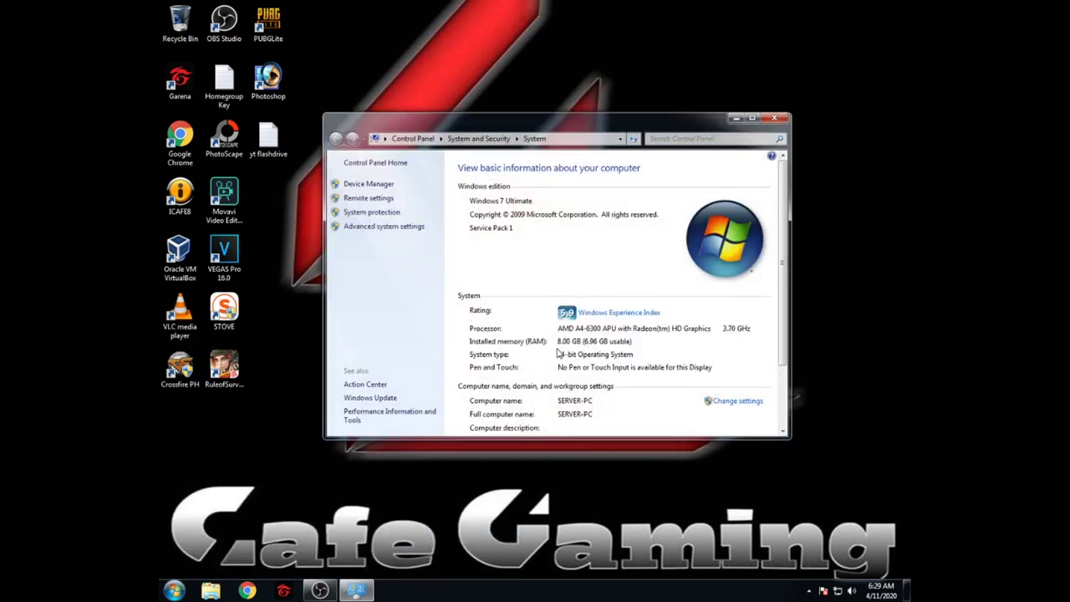
Step: Launch ICAFE8 and show the list of all clients in Client Manager
click(184, 191)
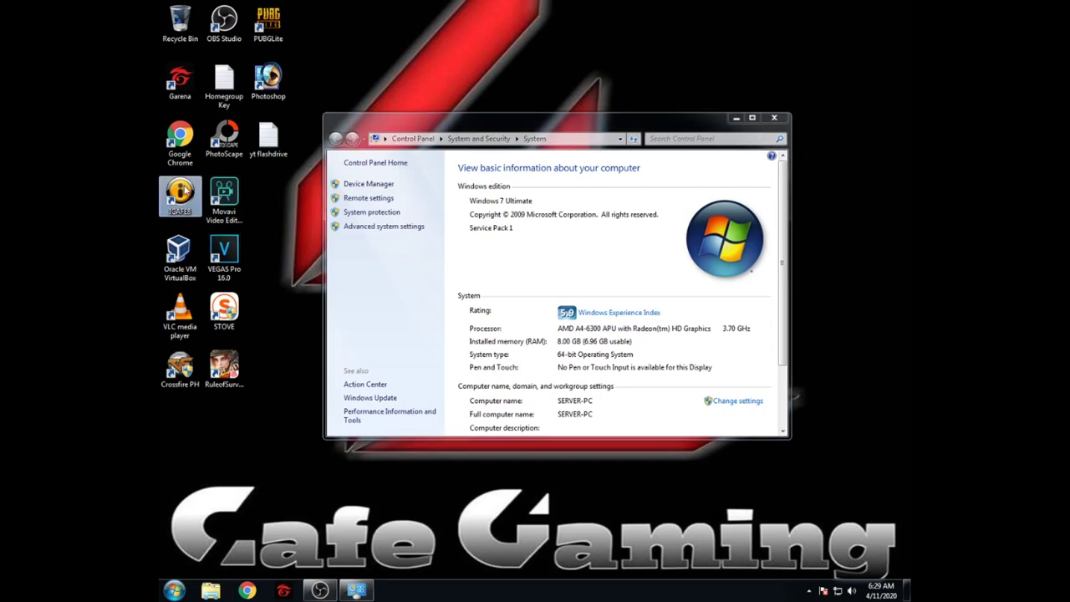
double_click(188, 191)
click(524, 329)
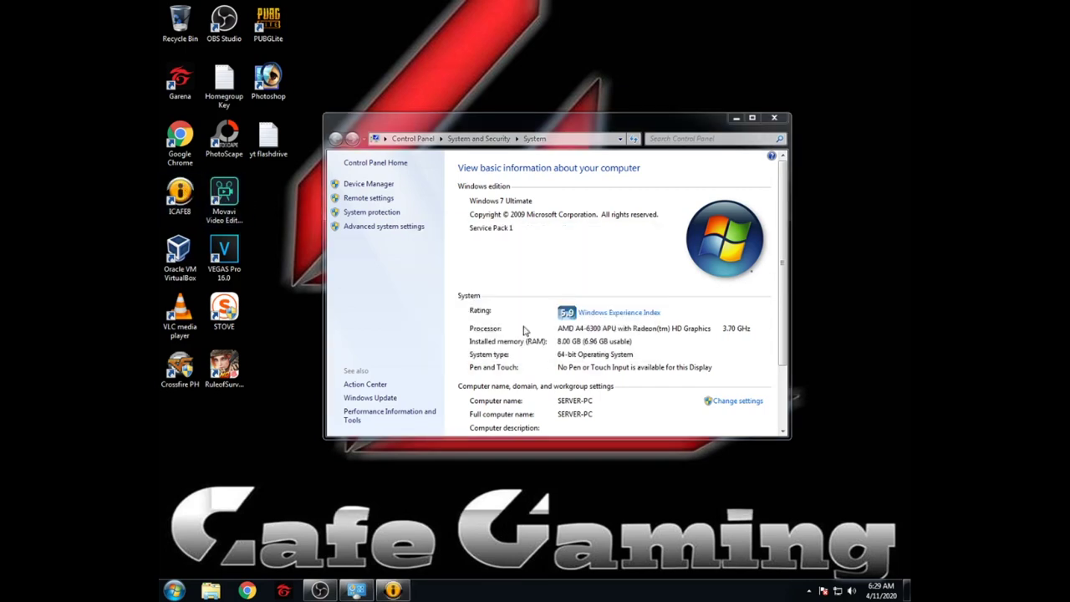
click(356, 125)
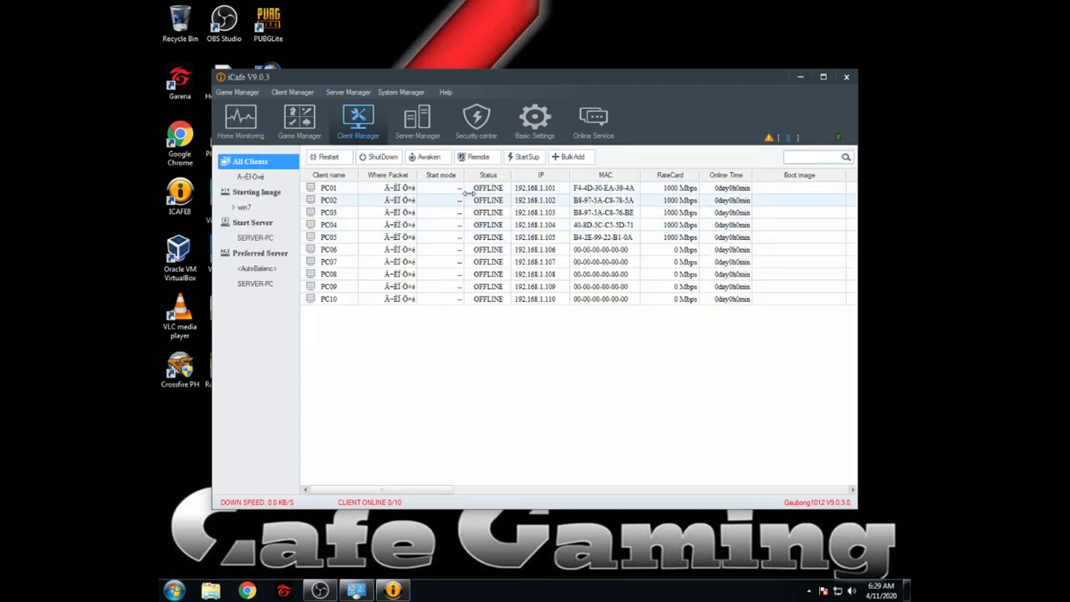
Step: Bring the System window forward to check the computer's specifications, and return to the iCafe window
mouse_move(361, 594)
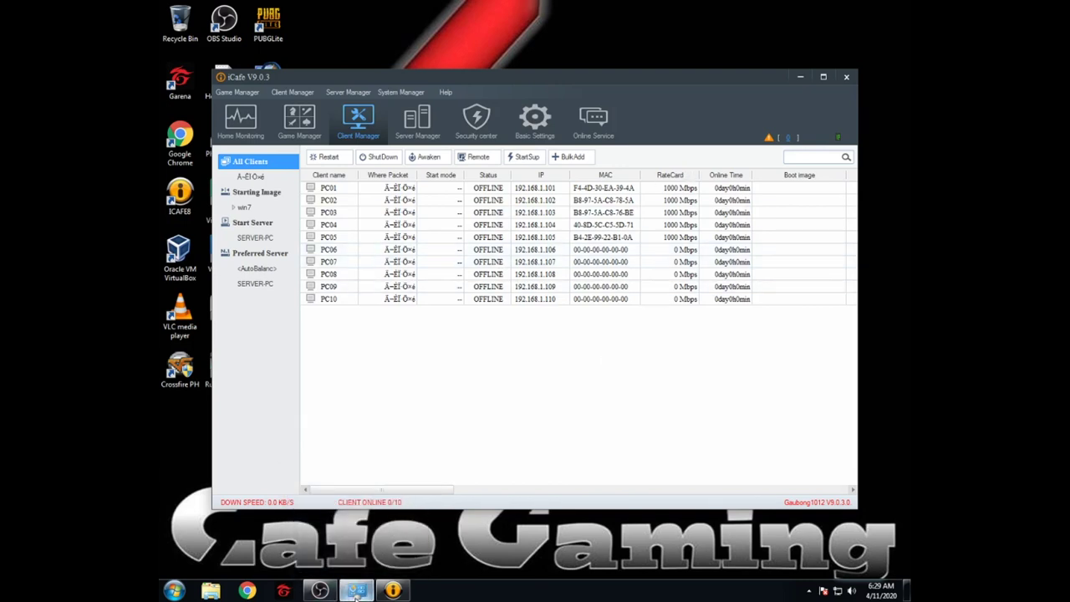
click(358, 592)
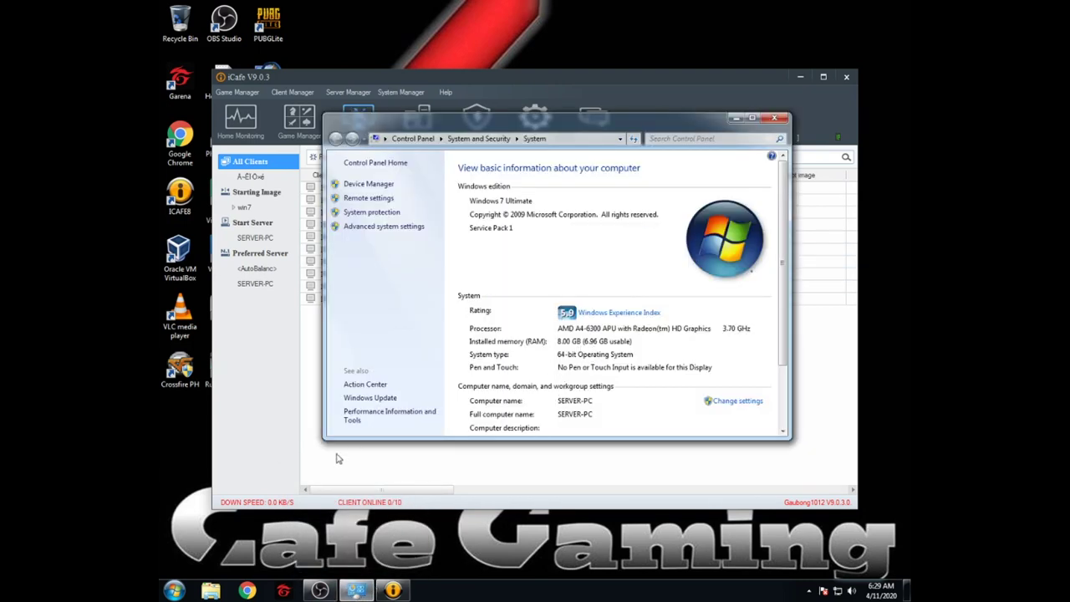
click(473, 464)
Step: Examine the general and download options in iCafe's Basic Settings, and close the dialog without saving
click(535, 121)
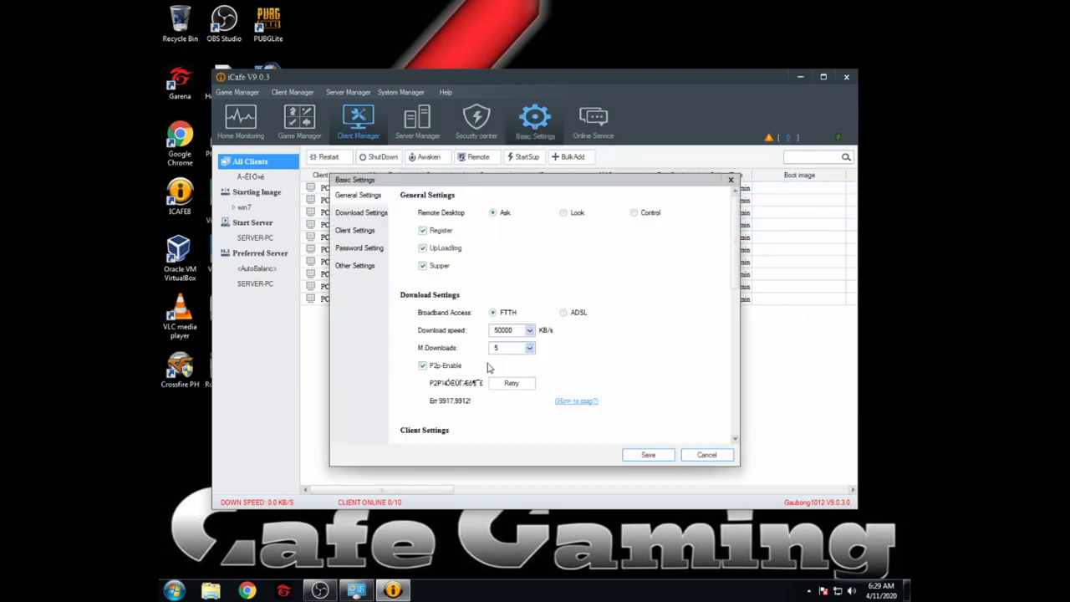
click(730, 179)
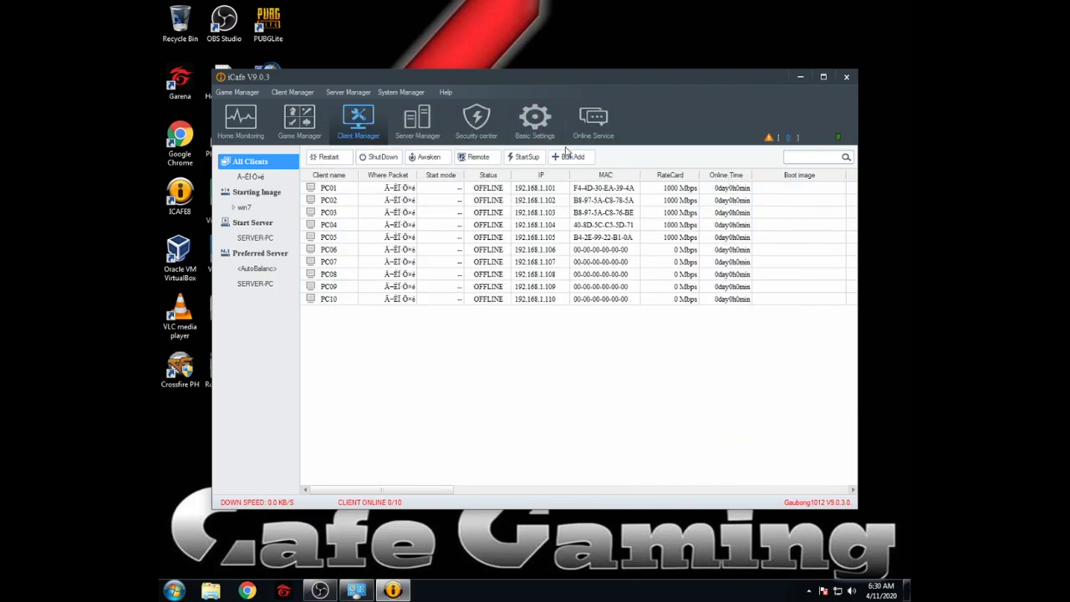
click(522, 134)
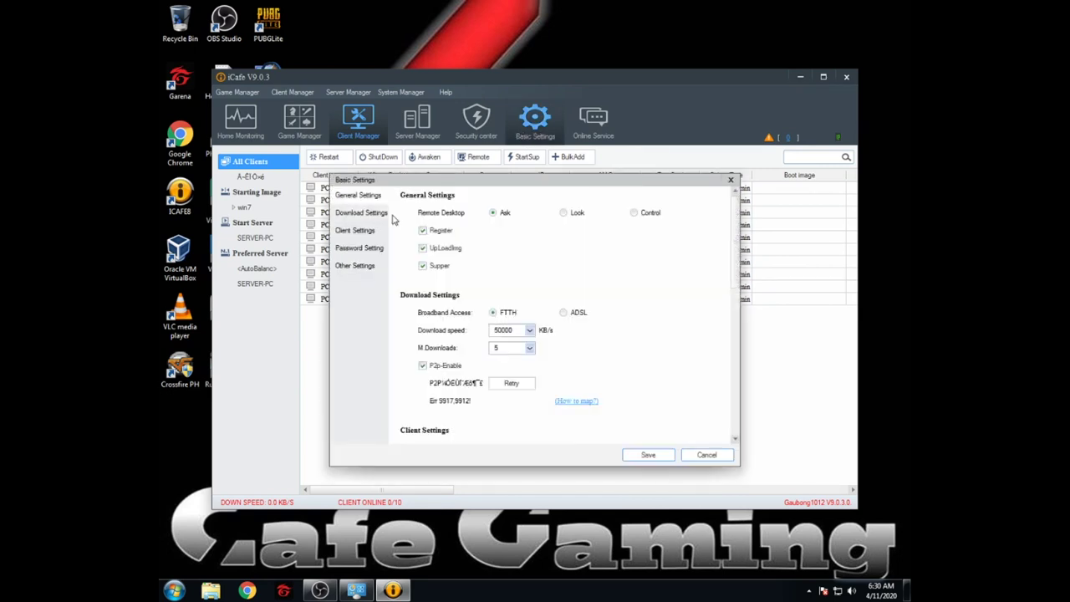
click(730, 181)
Step: Review PNP Management and Image Management in Server Manager, and examine the network, RAM and disk information of SERVER-PC
click(425, 129)
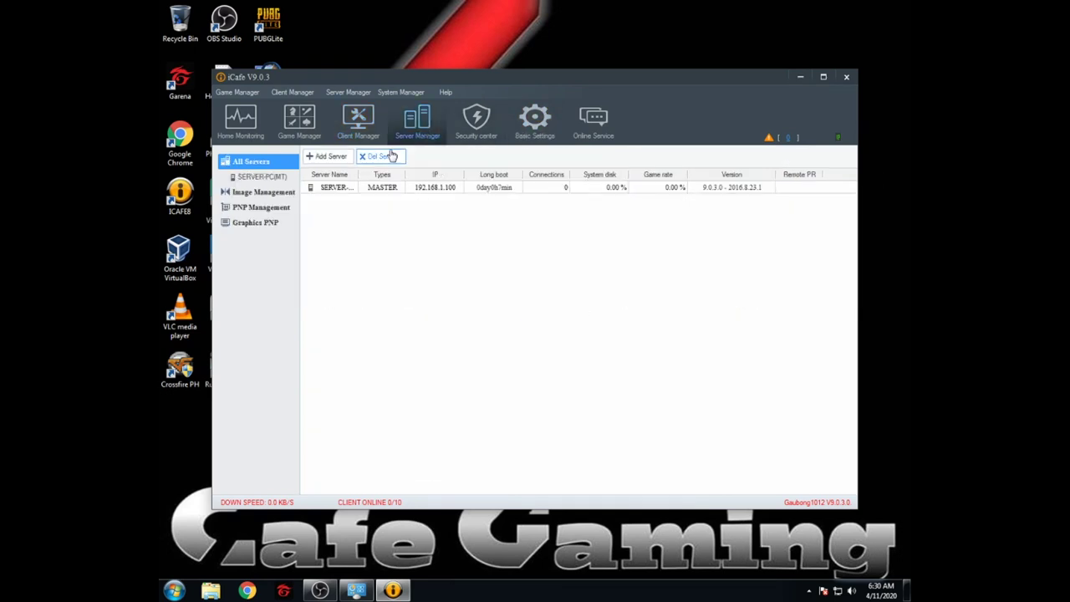
click(272, 209)
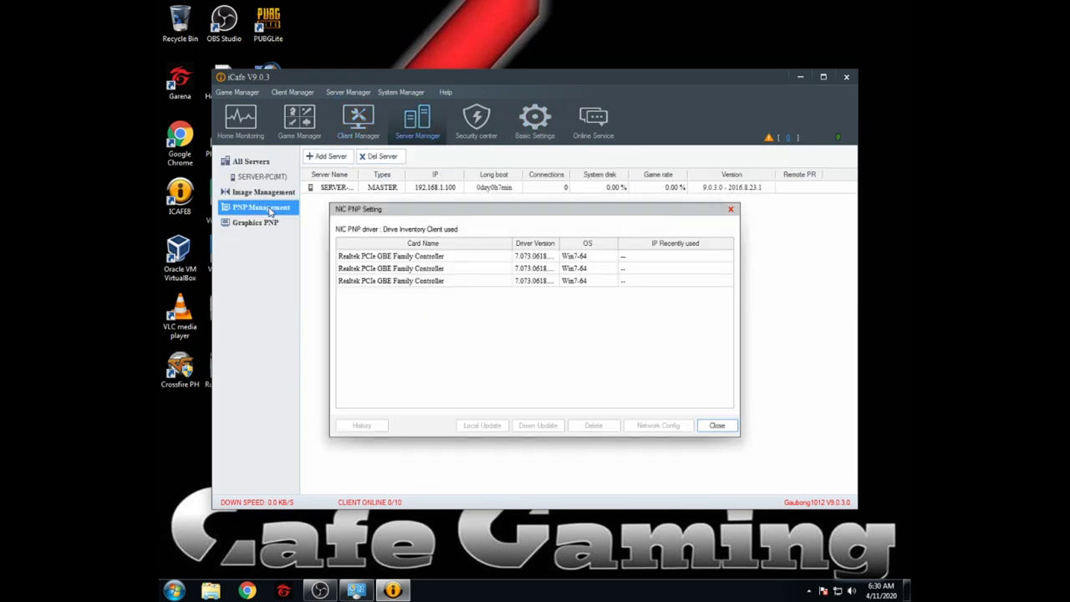
click(730, 215)
click(278, 194)
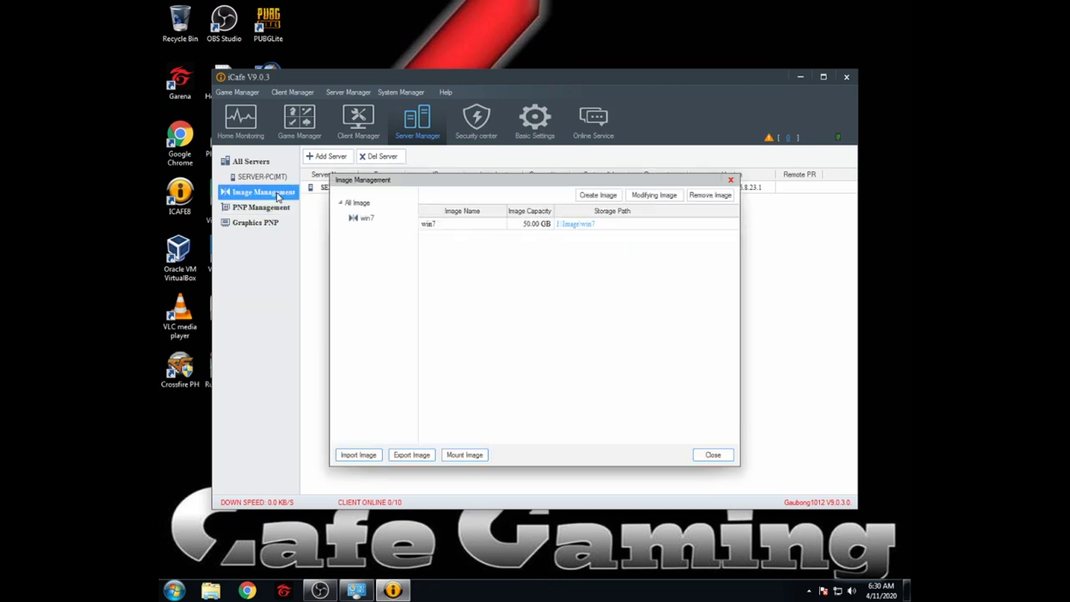
click(731, 180)
click(262, 178)
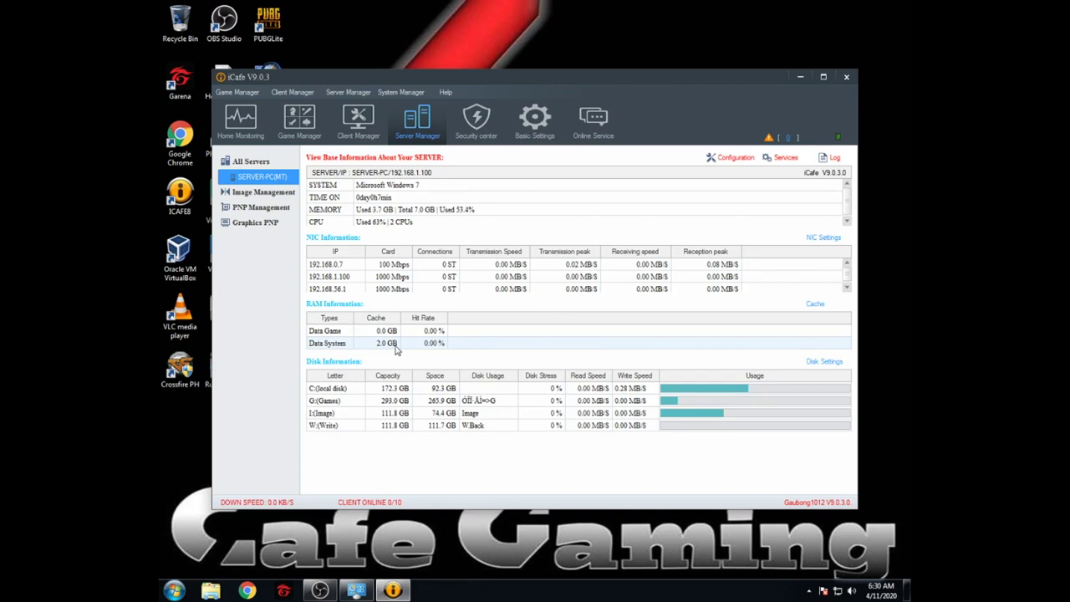
right_click(545, 29)
click(569, 77)
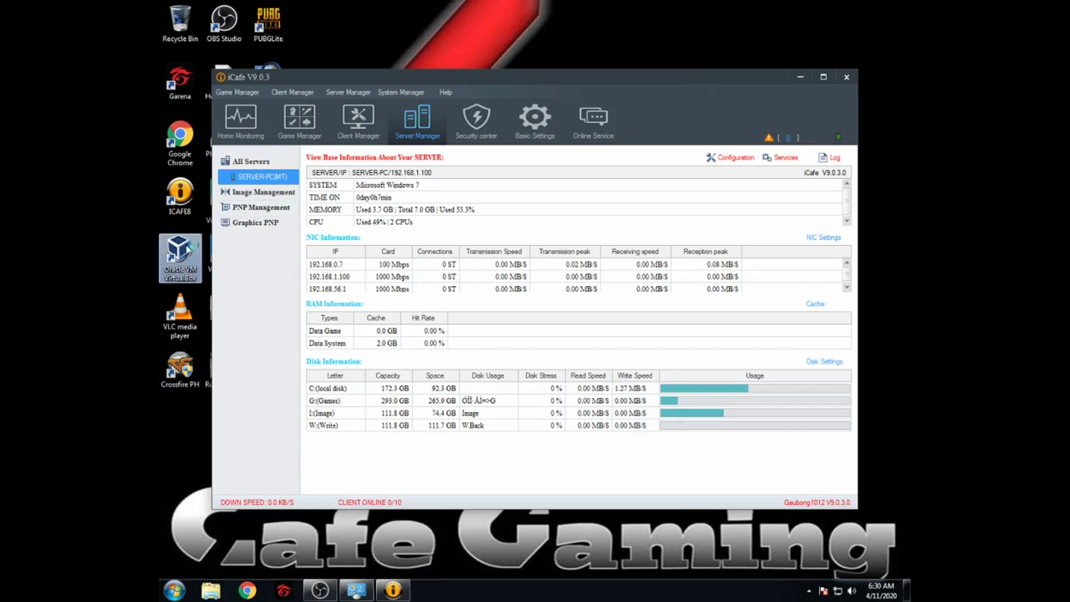
Step: Launch Oracle VM VirtualBox, examine the DUAL LANCARD FOR GAMING machine's details, and check the installed memory in the System window
double_click(201, 264)
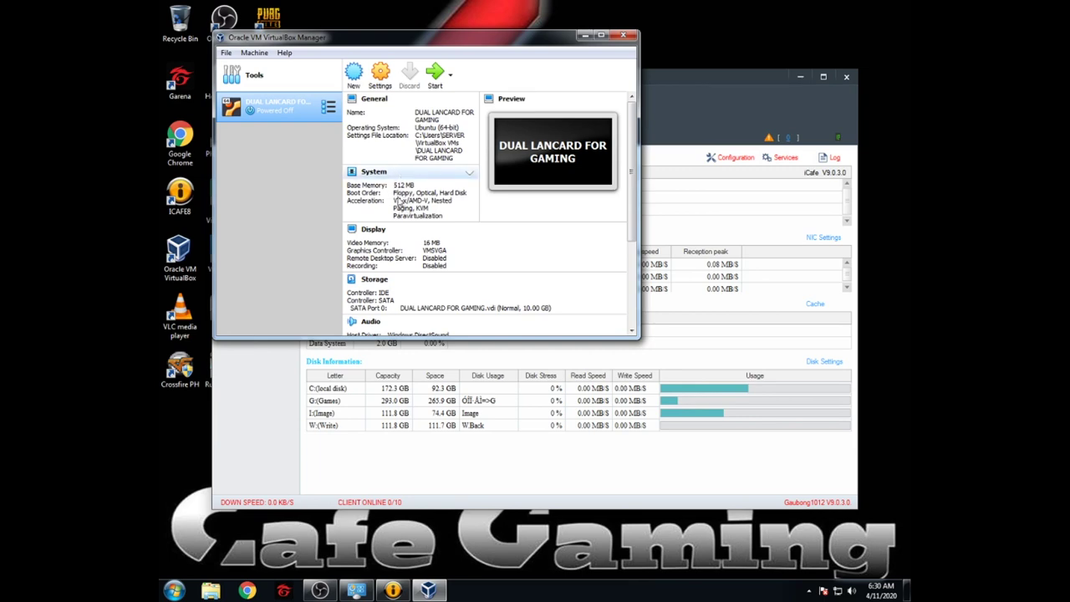
click(584, 36)
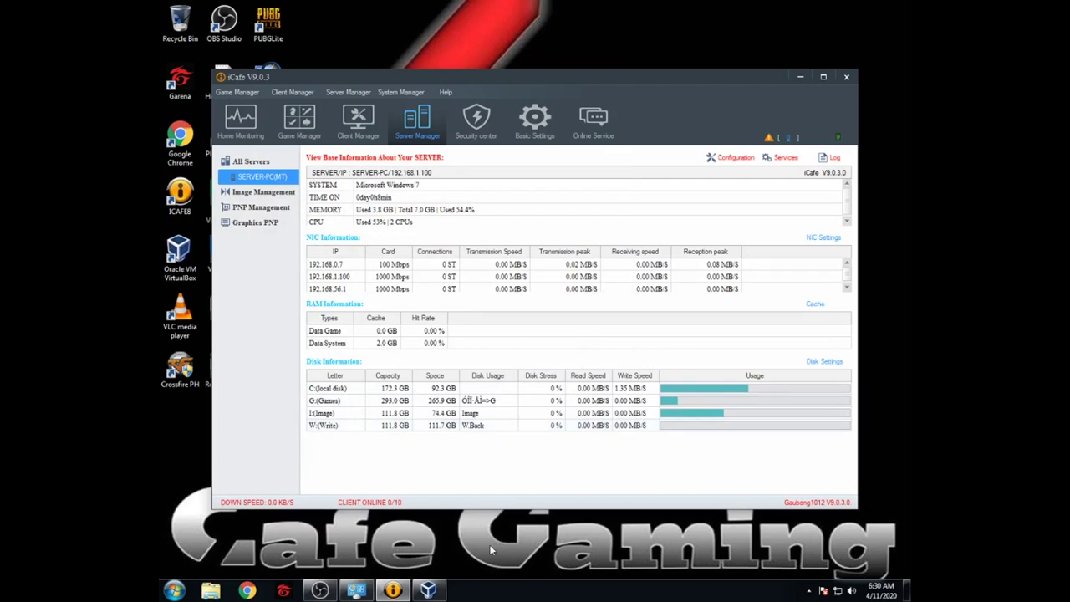
click(441, 589)
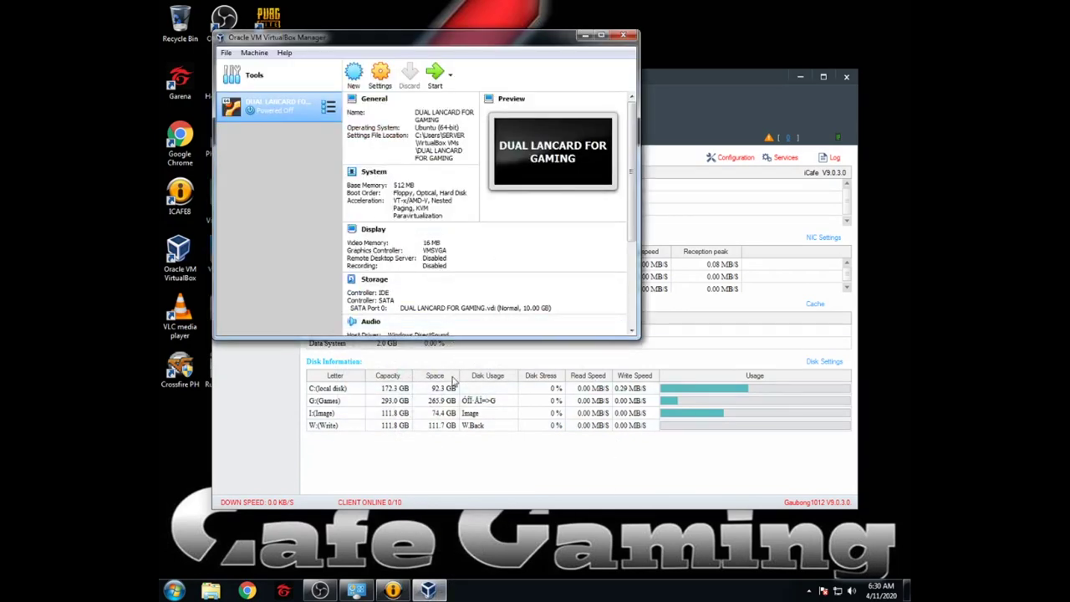
click(357, 590)
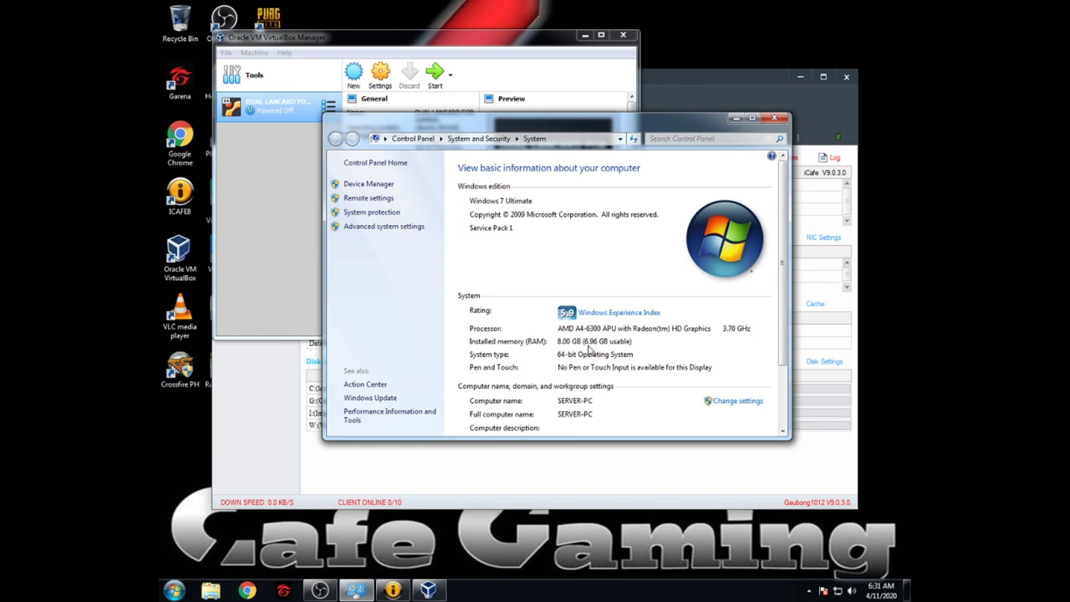
click(733, 122)
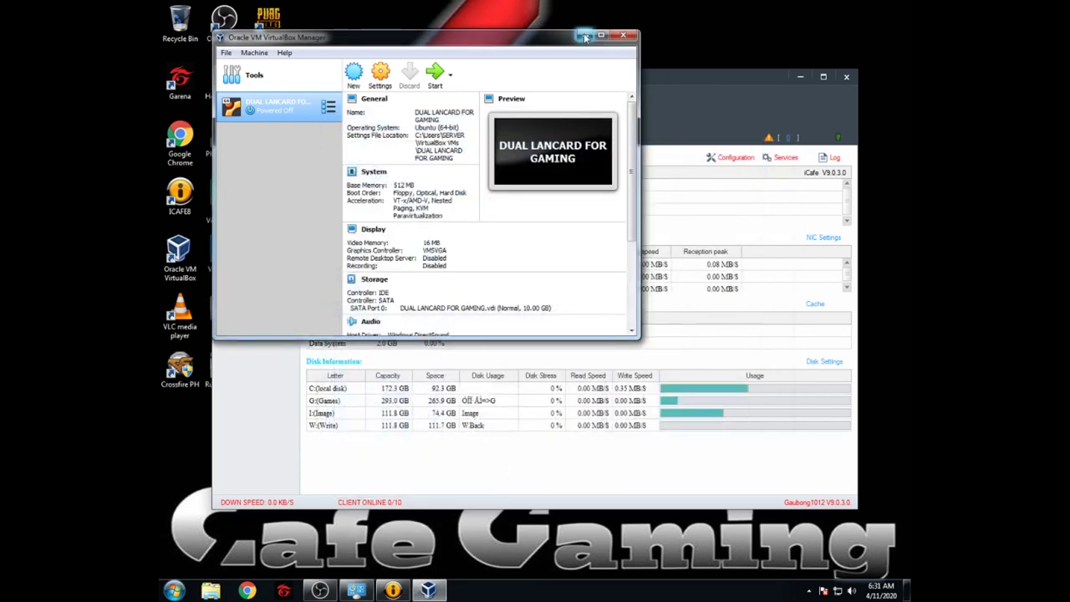
Step: Minimize the VirtualBox and iCafe windows and refresh the desktop
click(585, 35)
click(800, 76)
right_click(261, 244)
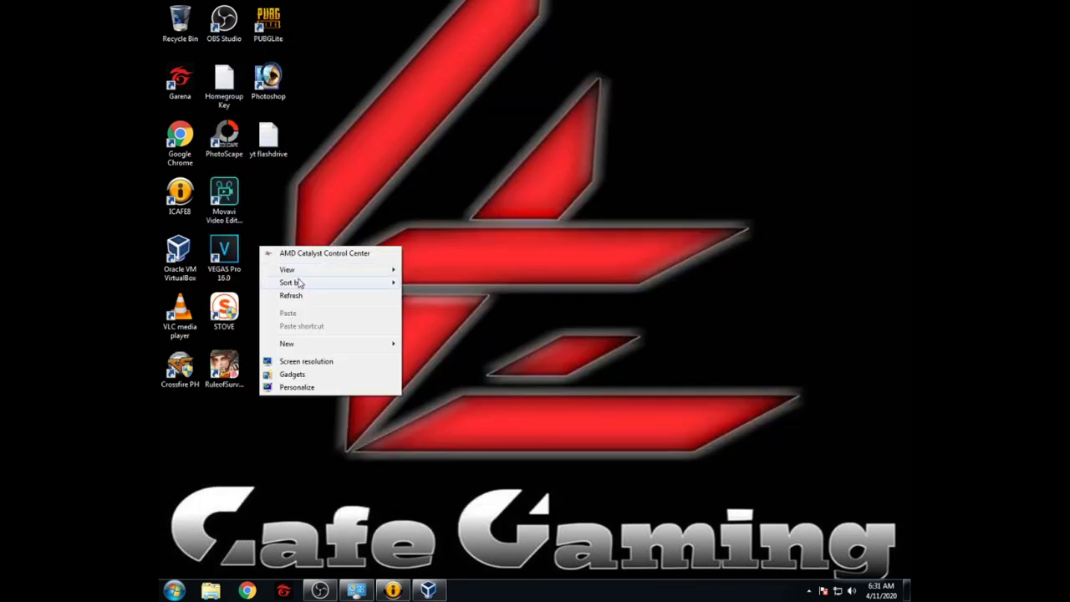
click(298, 296)
right_click(253, 251)
click(284, 303)
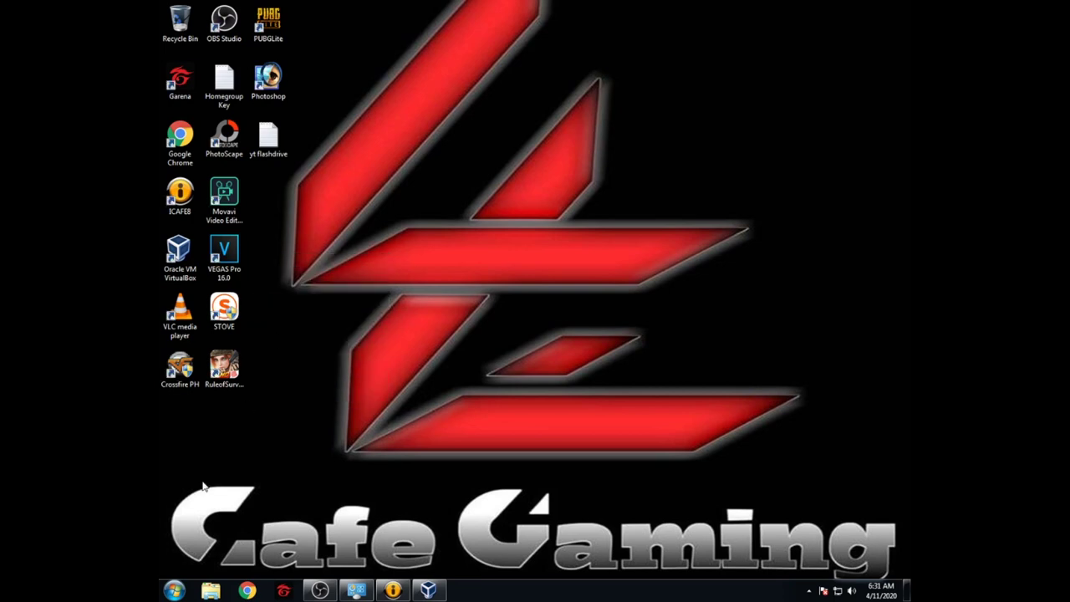
Step: Restore the VirtualBox, iCafe and System windows on the desktop, with the System window in front
click(174, 591)
click(174, 591)
click(428, 591)
click(356, 591)
click(360, 591)
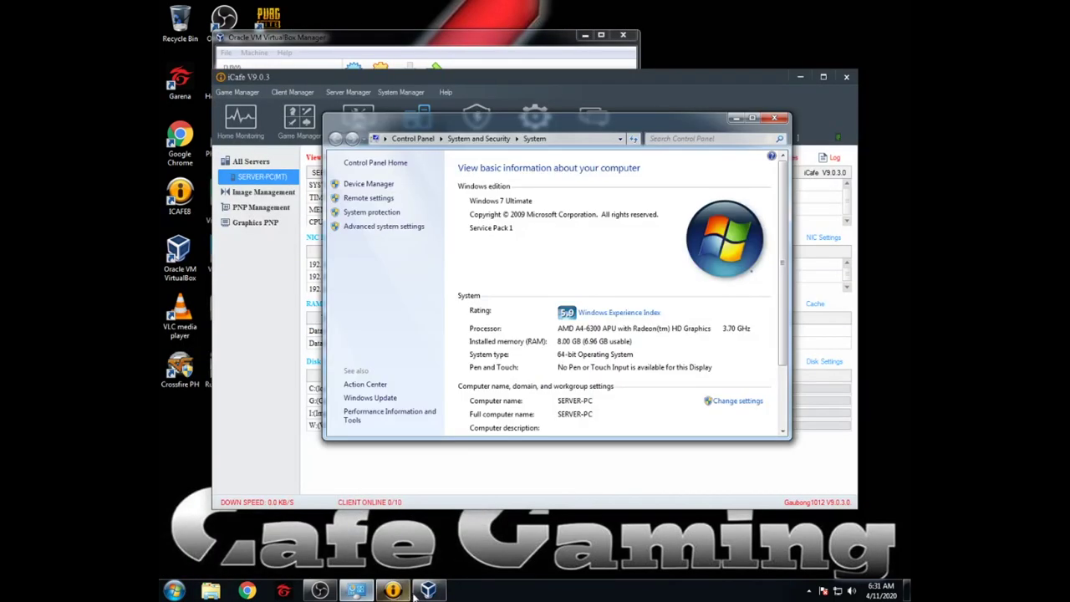
Step: Bring iCafe to the front, show the list of all clients in Client Manager, and refresh the desktop
mouse_move(395, 594)
click(416, 514)
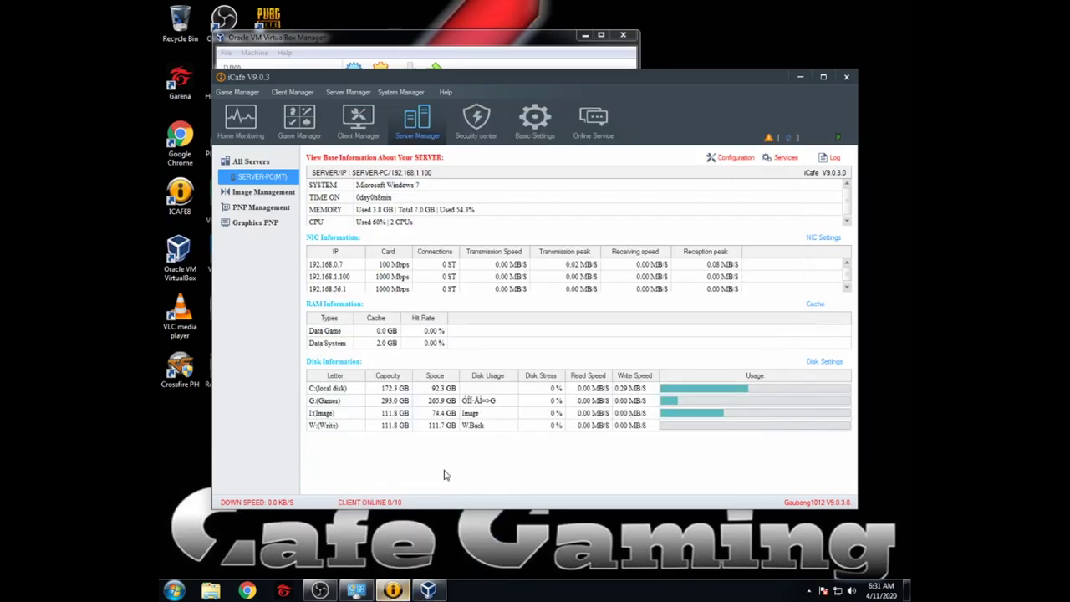
click(356, 122)
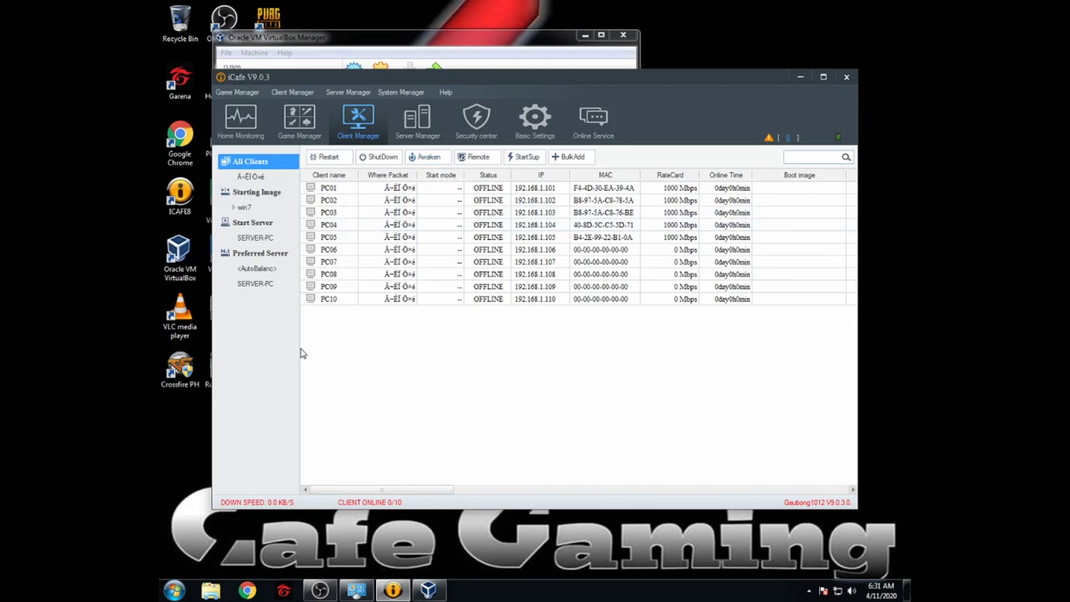
right_click(899, 279)
click(867, 318)
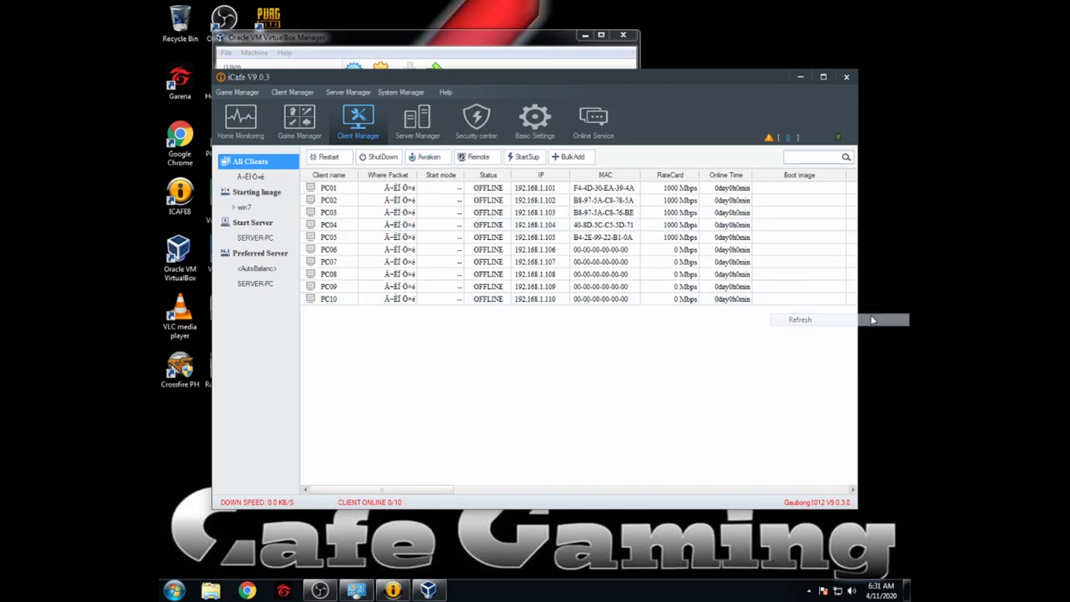
right_click(880, 238)
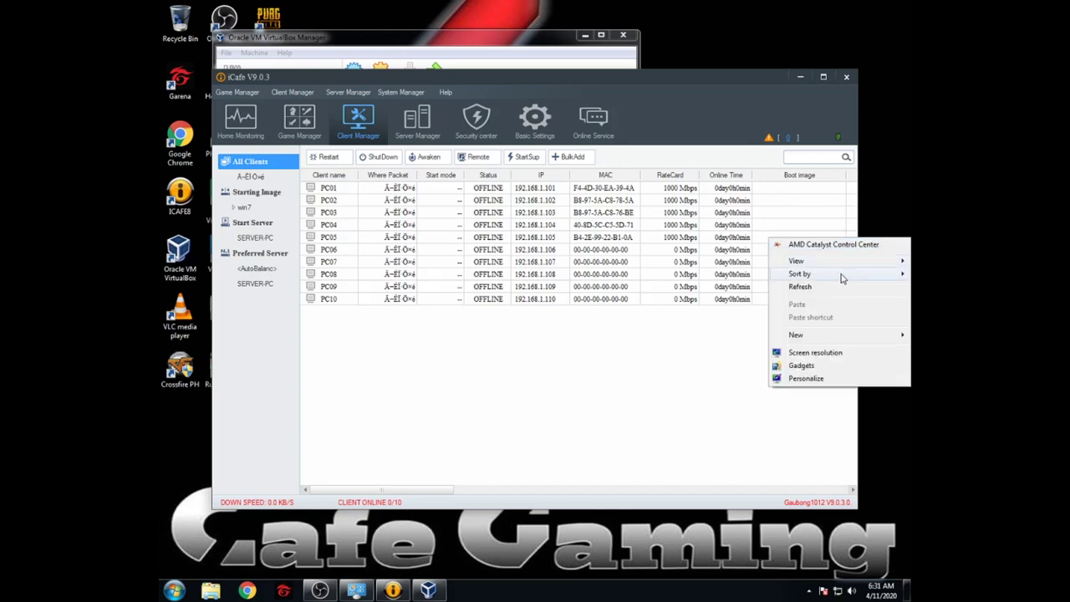
click(849, 289)
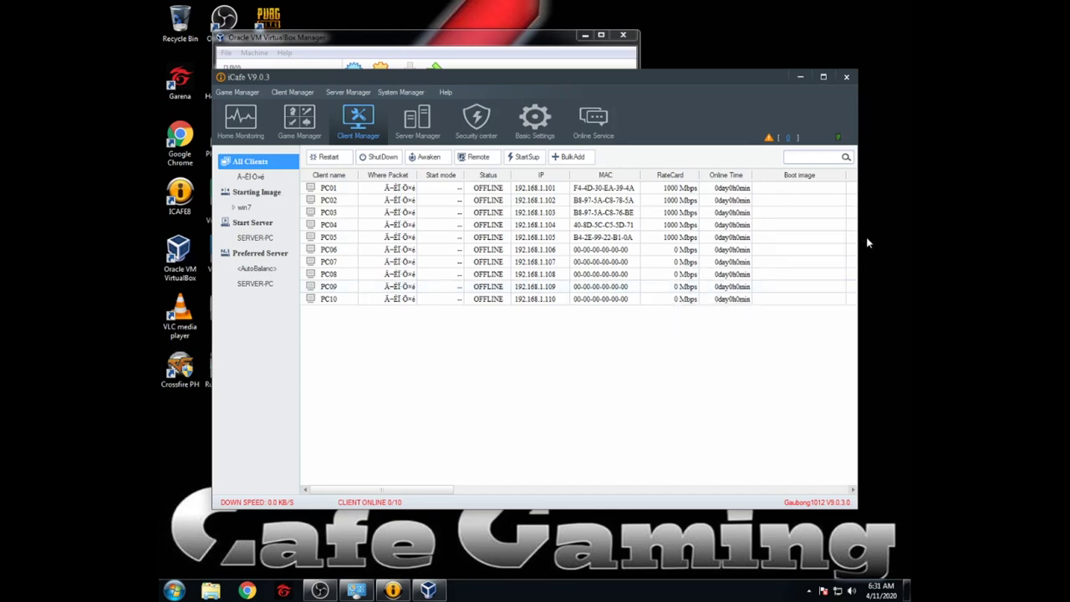
right_click(873, 241)
click(841, 286)
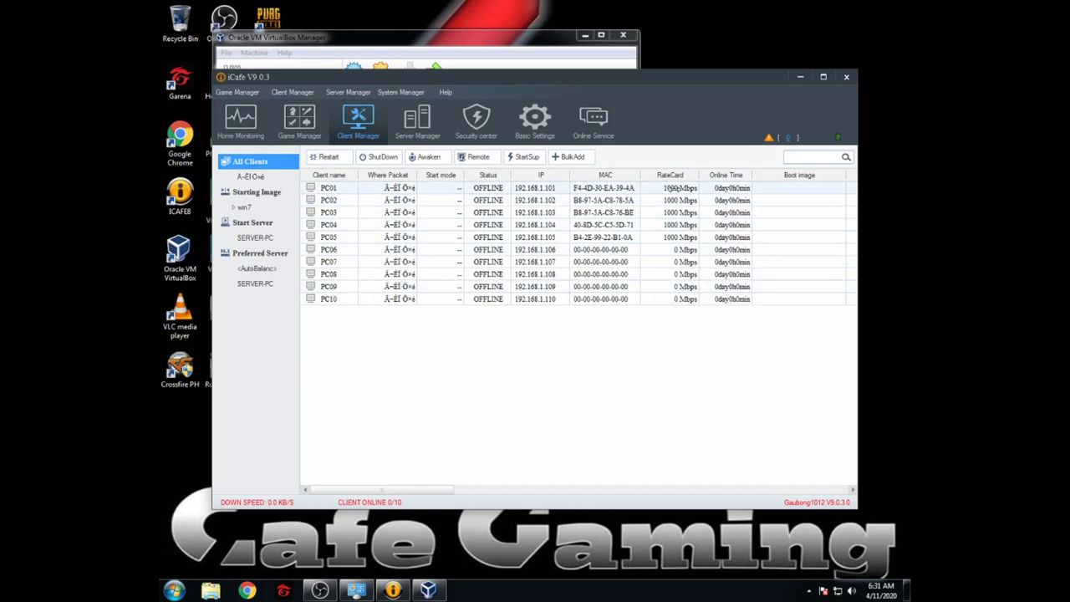
Step: Review the RateCard speeds and MAC addresses of clients PC01 to PC05 in the client list
click(673, 200)
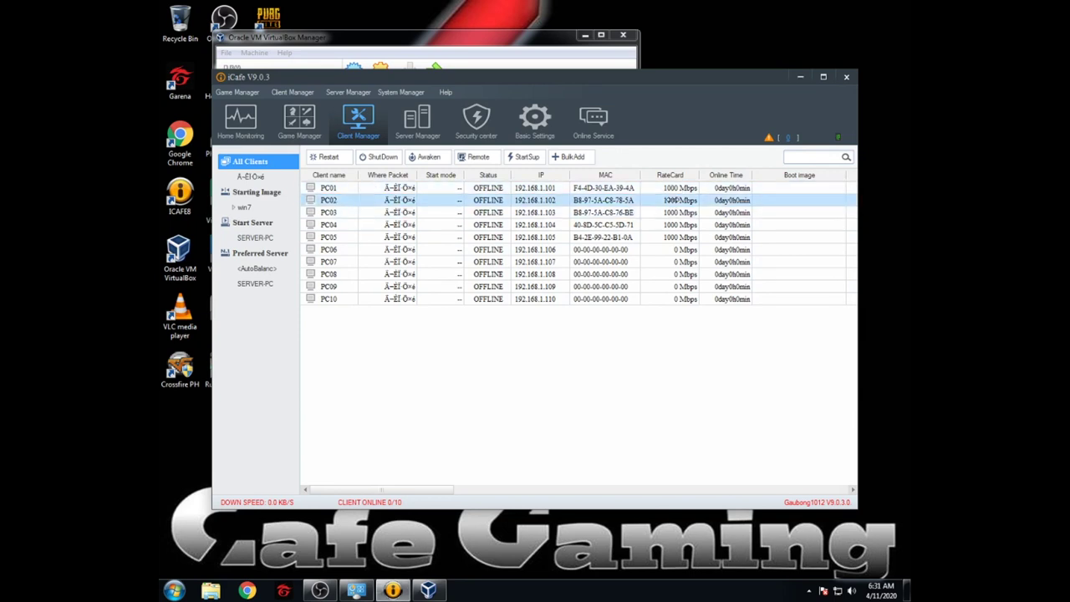
click(673, 189)
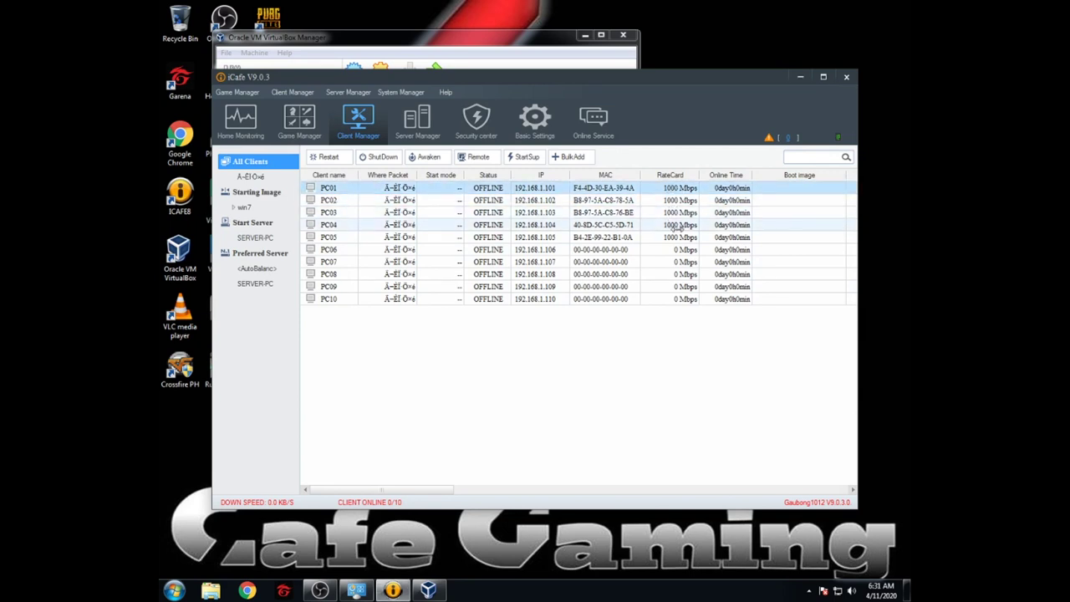
click(679, 238)
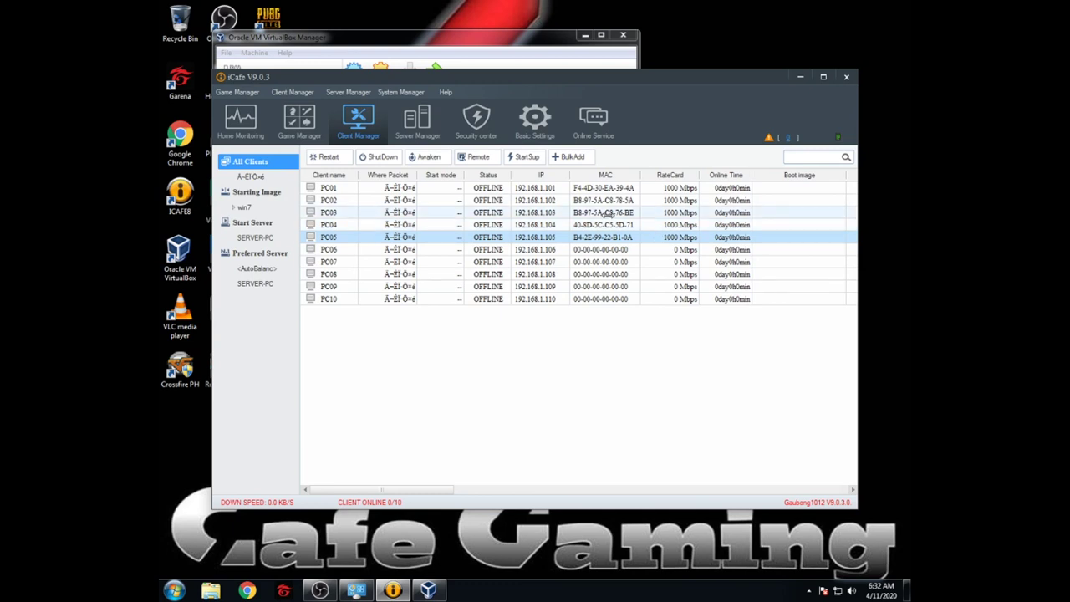
mouse_move(666, 188)
mouse_down()
mouse_move(666, 238)
mouse_move(674, 188)
mouse_up()
right_click(697, 34)
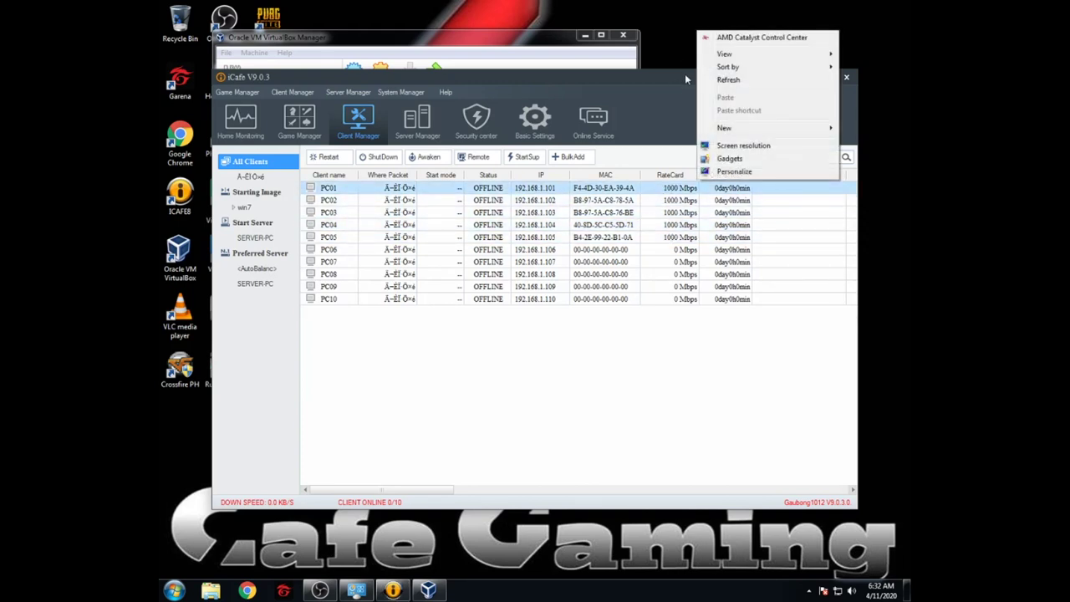
click(709, 82)
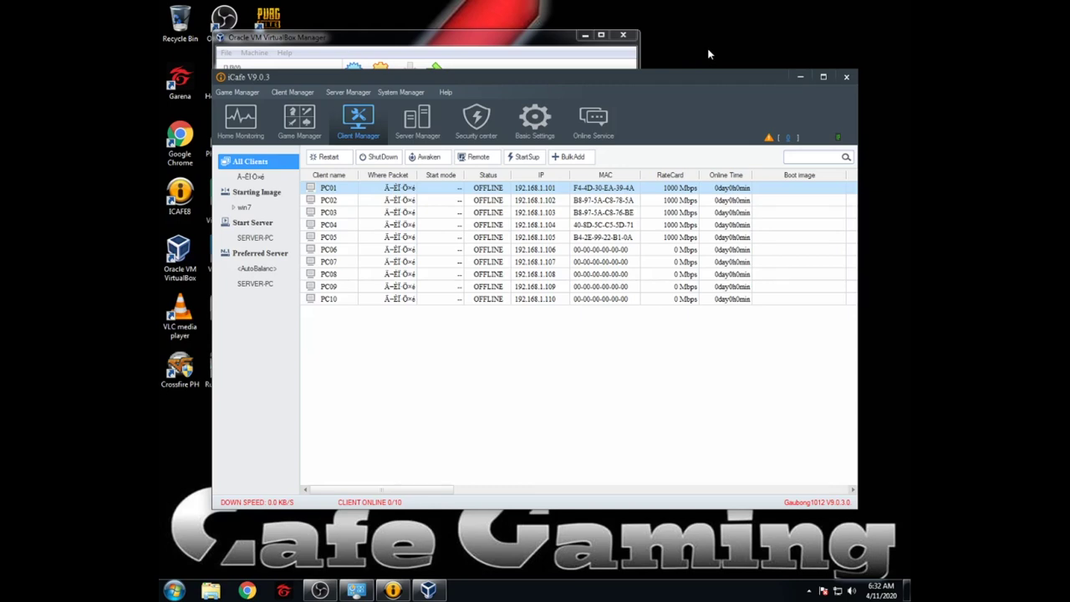
click(635, 236)
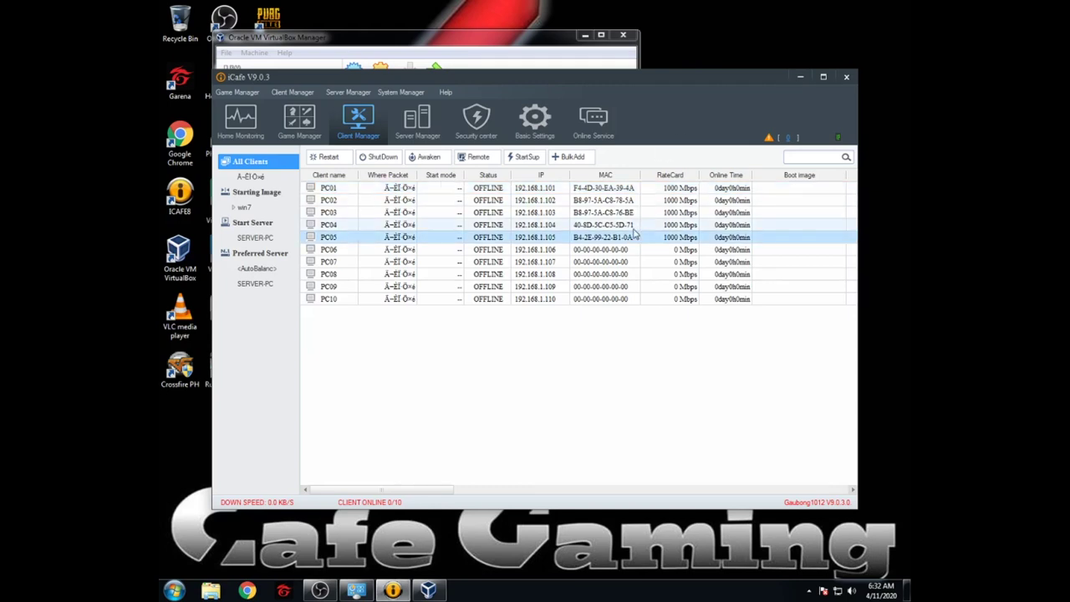
drag(634, 237, 638, 194)
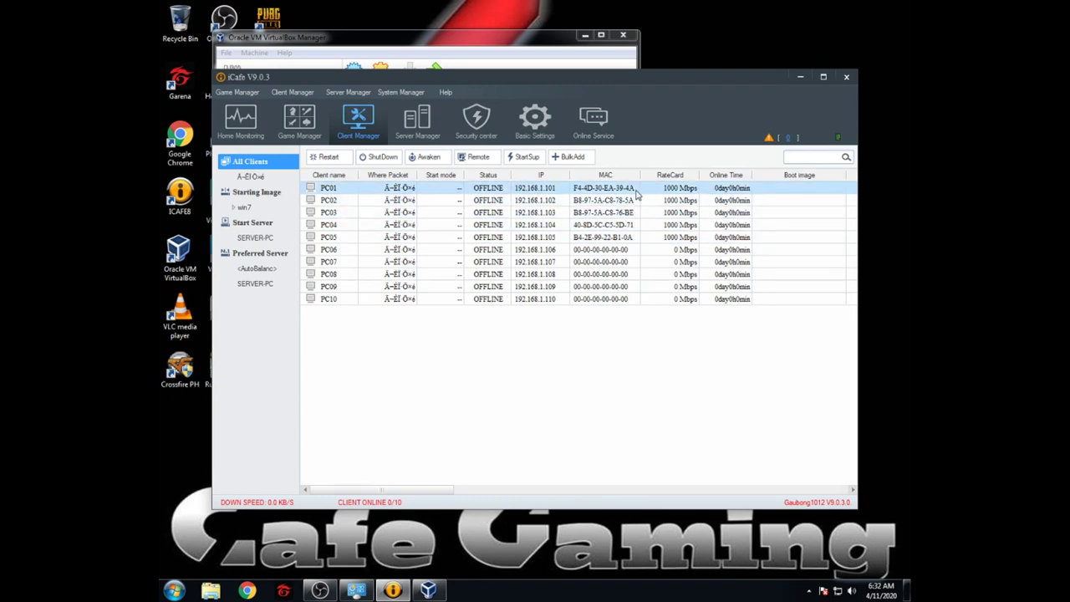
click(617, 240)
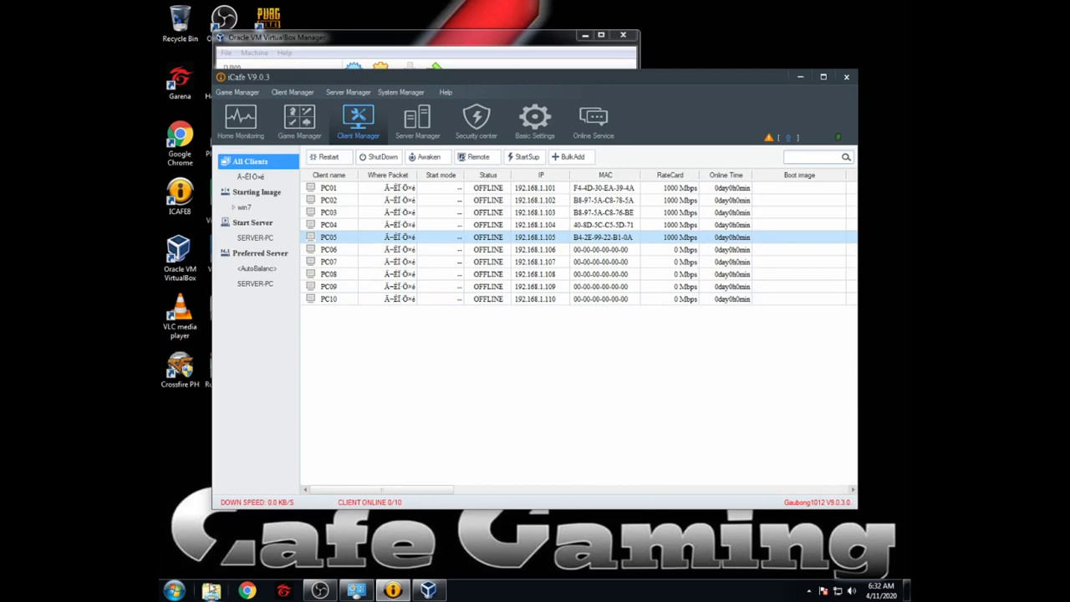
Step: Open Computer in Windows Explorer and check the size and free space of the C:, G:, I: and W: drives
click(211, 590)
click(374, 298)
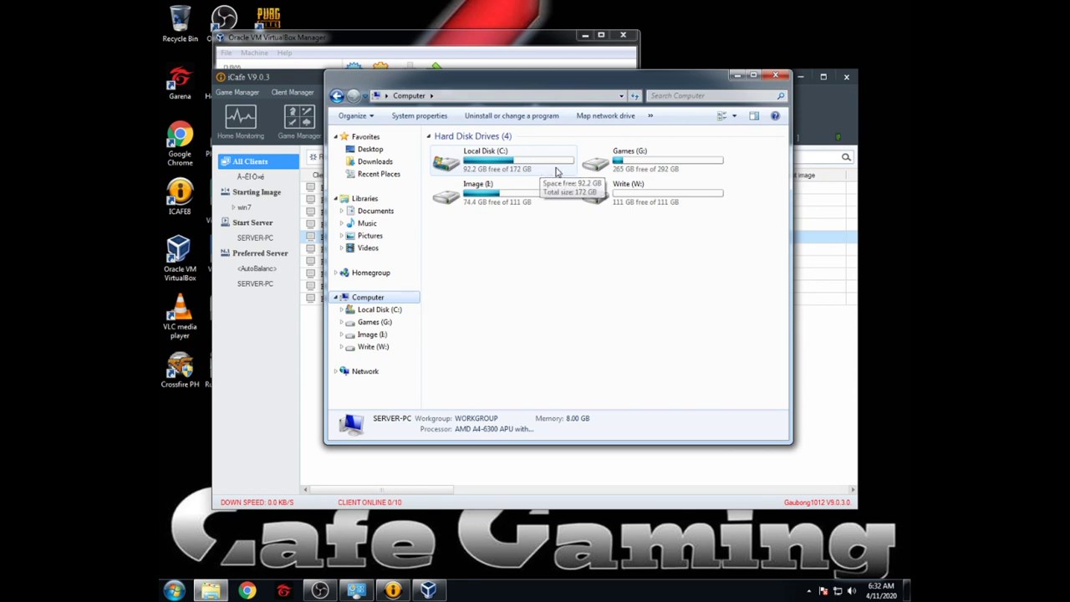
mouse_move(617, 165)
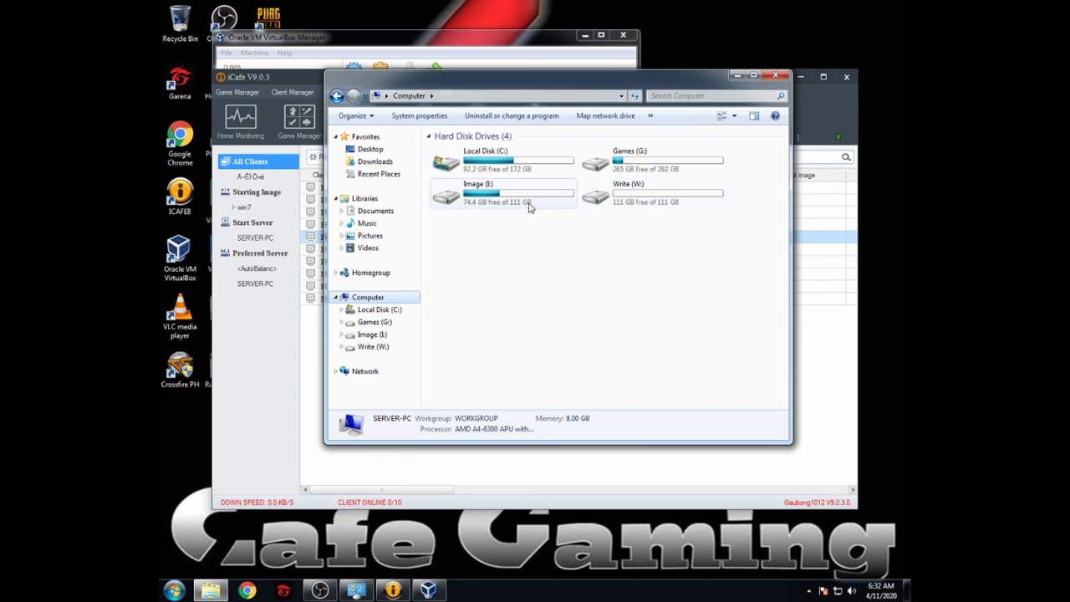
mouse_move(513, 204)
click(511, 201)
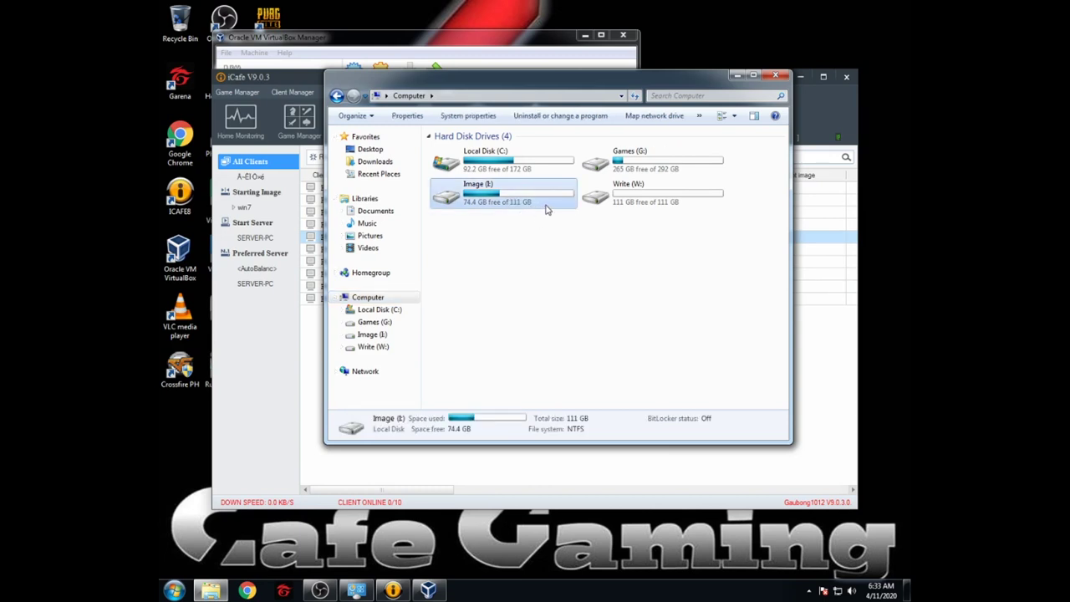
click(643, 206)
click(510, 215)
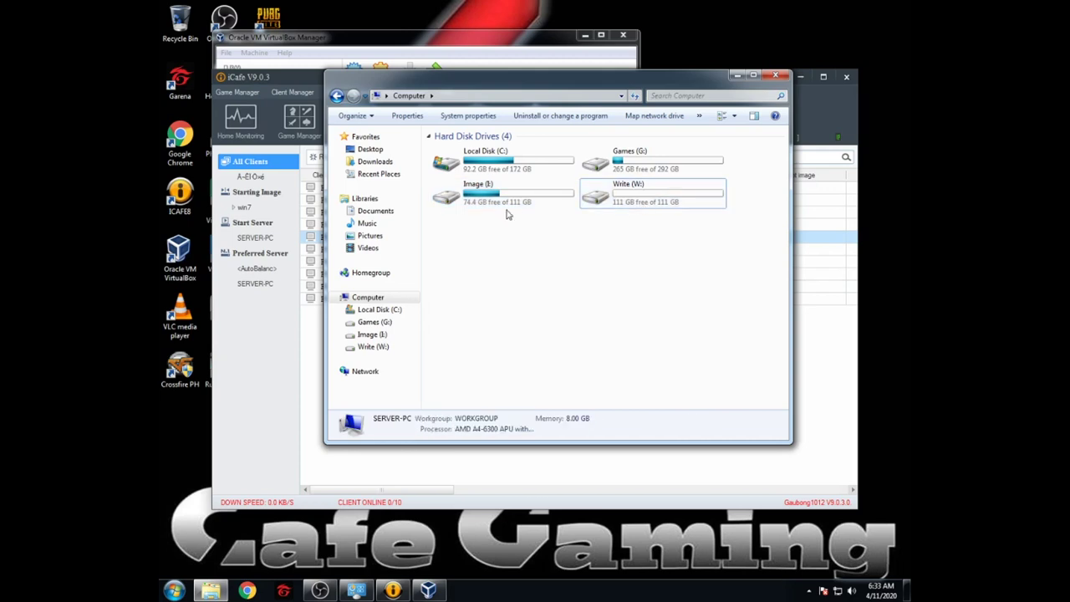
click(587, 200)
click(562, 200)
click(526, 172)
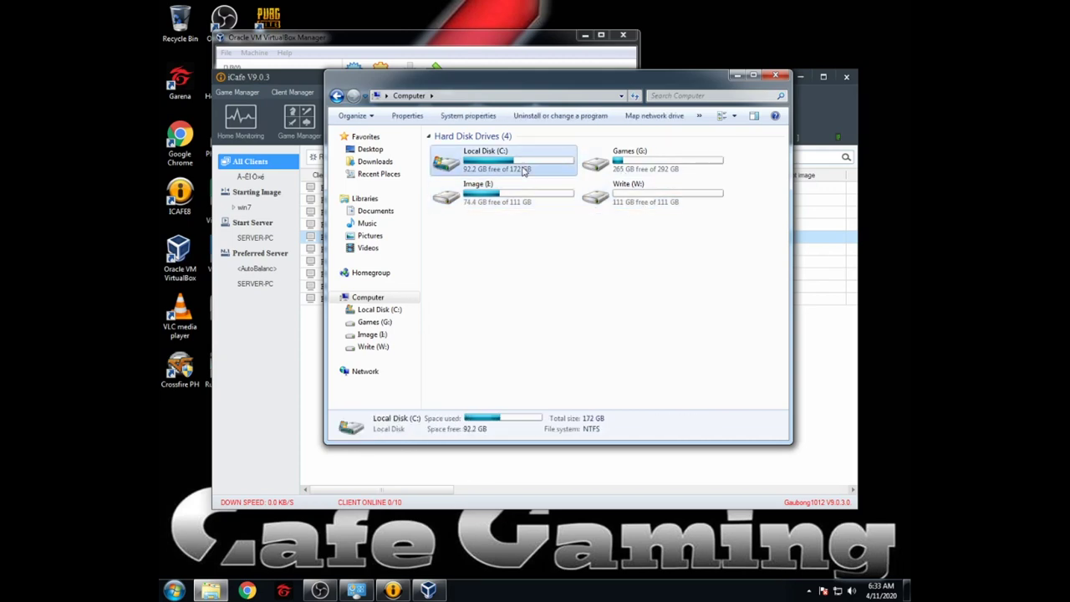
click(611, 167)
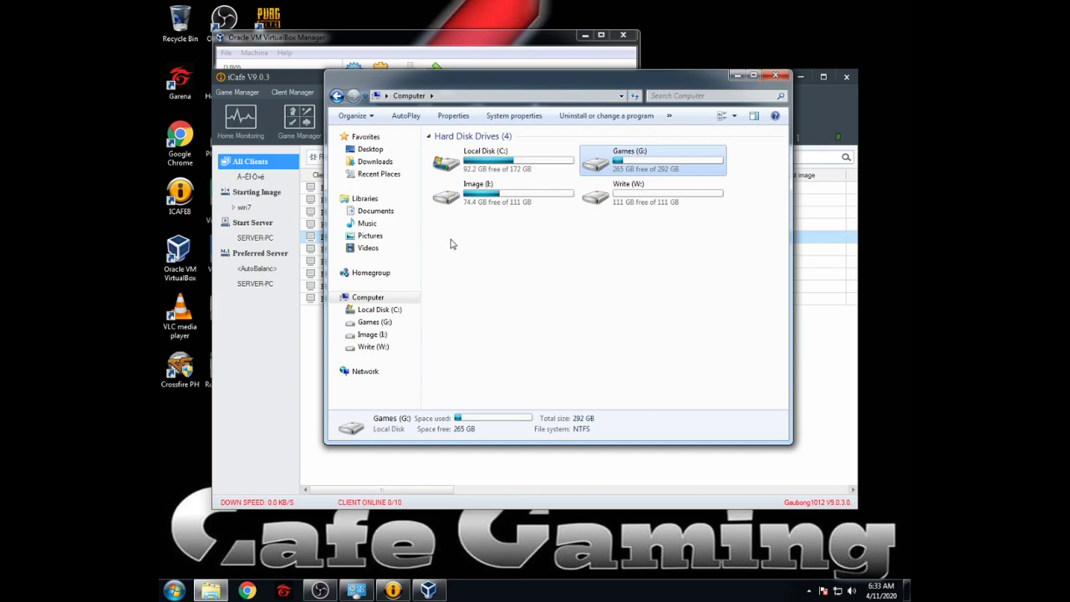
Step: Compare the size and free space of the Write (W:) drive with the Image (I:) drive
click(589, 205)
click(552, 204)
click(616, 208)
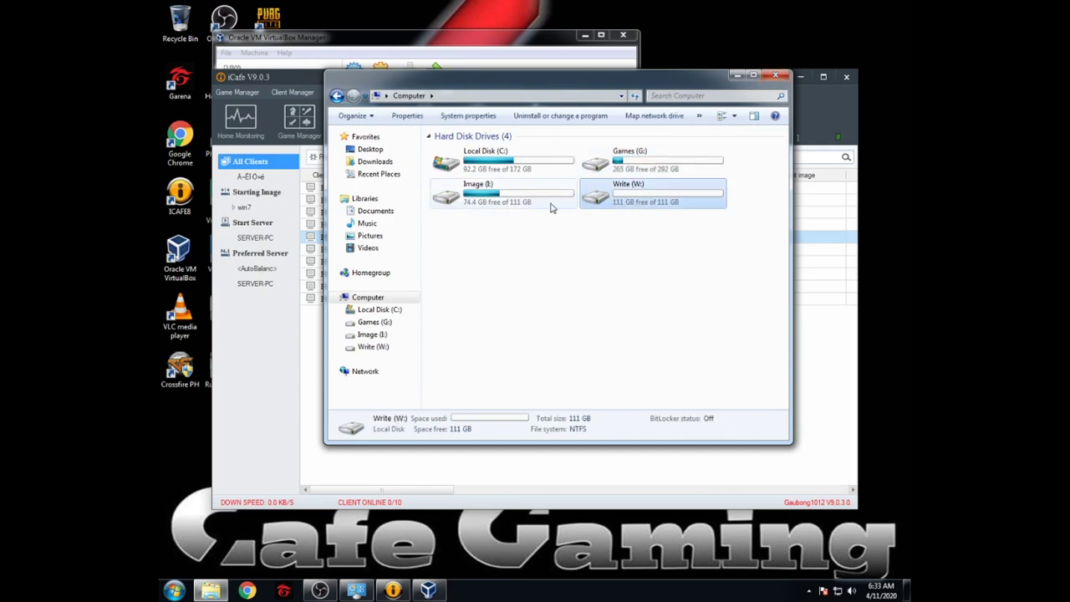
click(548, 206)
key(Right)
click(538, 206)
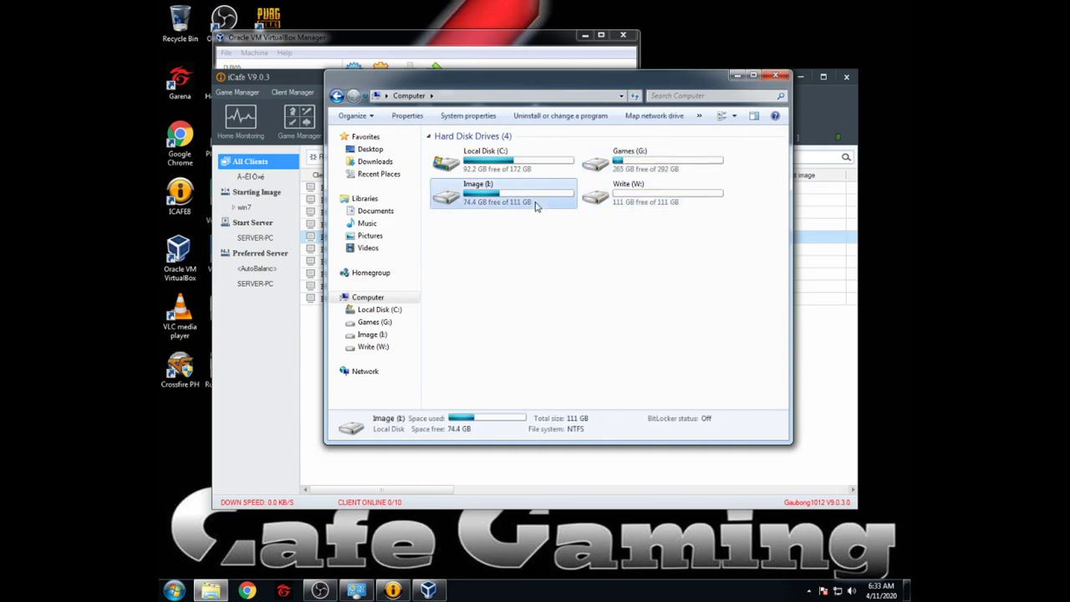
click(611, 204)
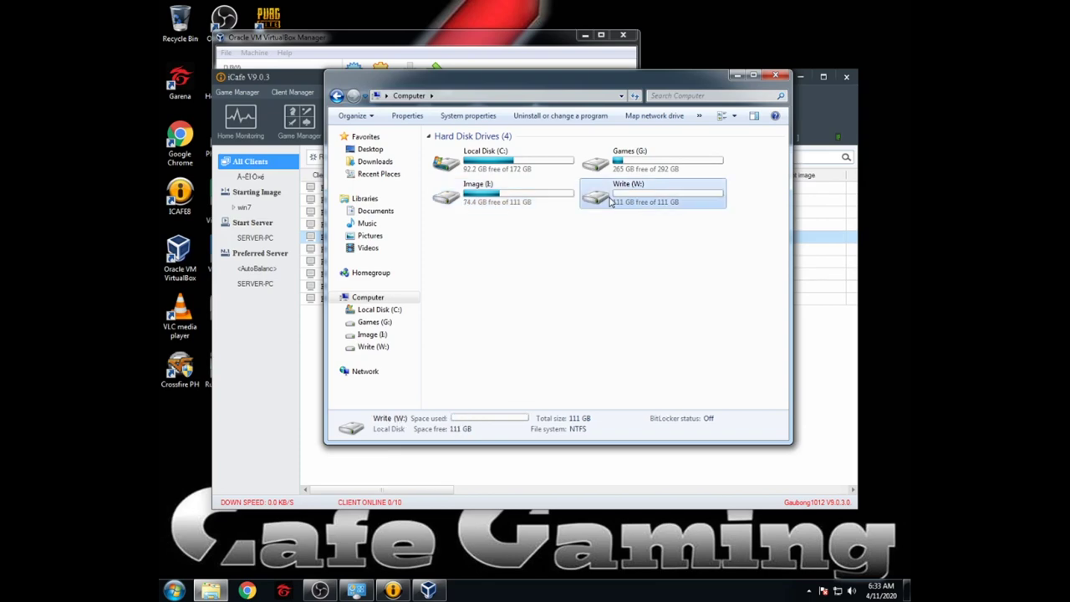
Step: Close the Computer window and refresh the desktop
click(776, 76)
right_click(691, 31)
click(716, 81)
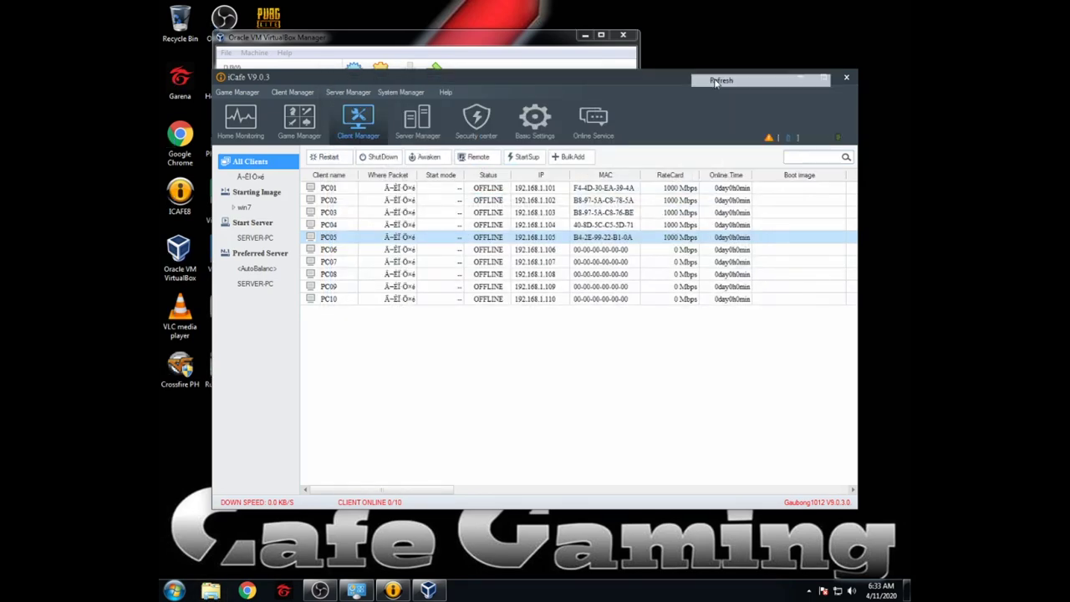
right_click(682, 24)
click(714, 74)
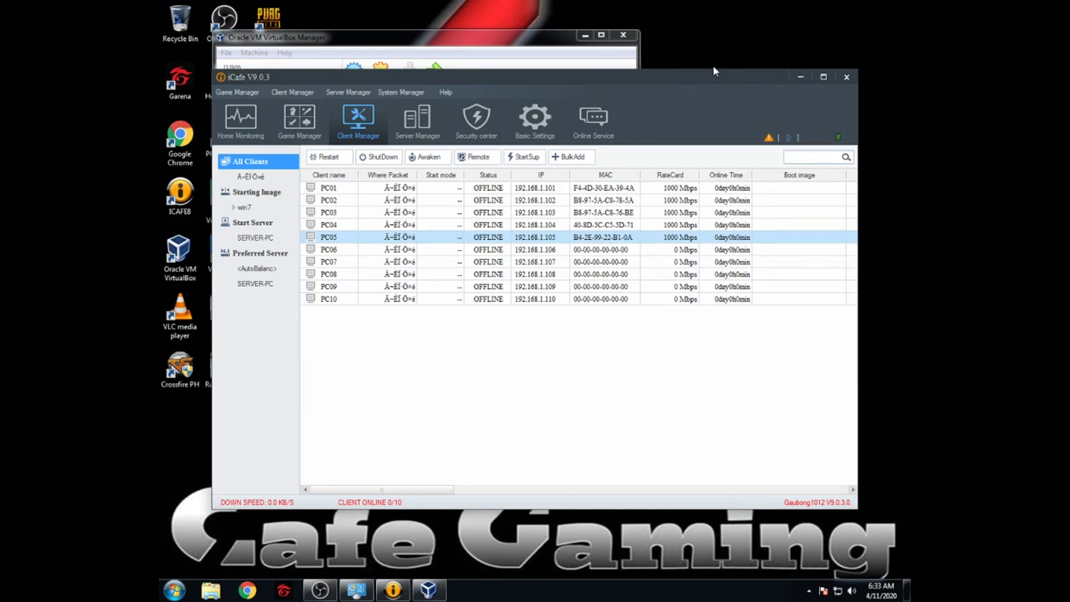
right_click(678, 35)
click(702, 75)
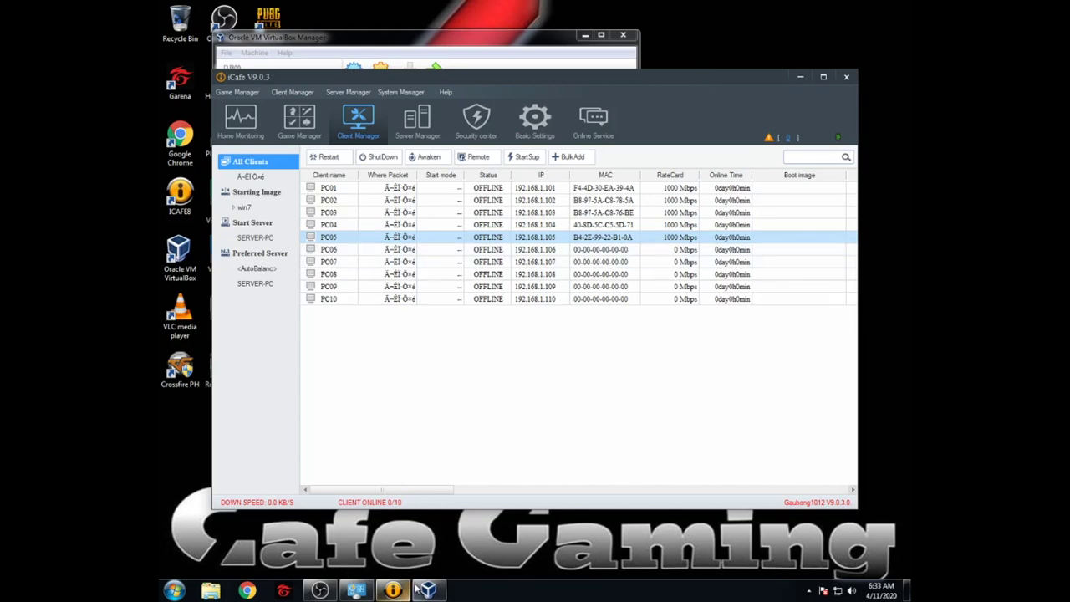
Step: Check the System window's basic computer information, and open Computer in Windows Explorer again
key(super+Pause)
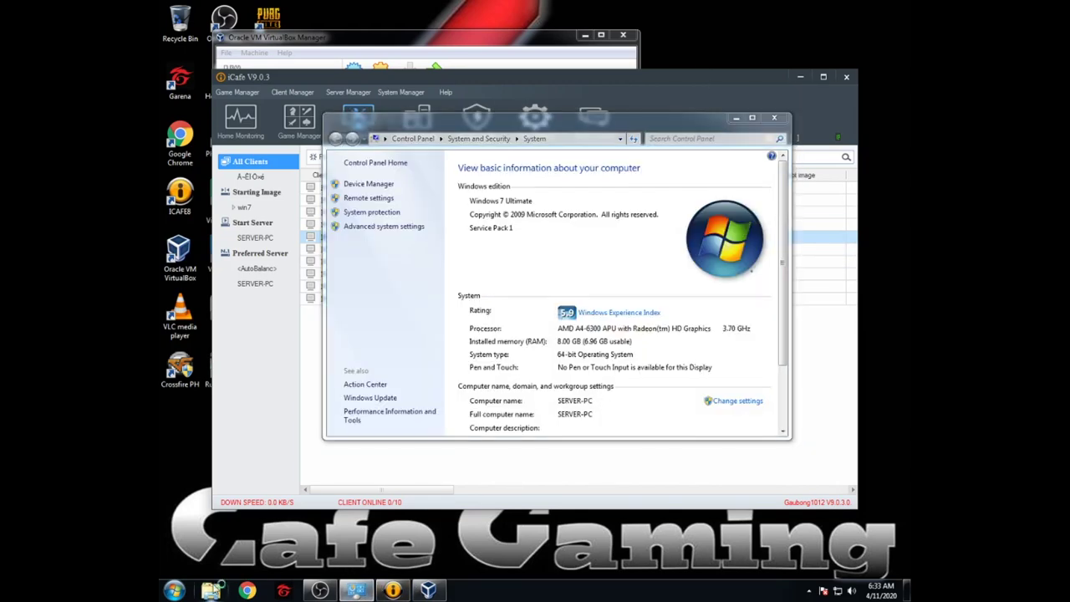
click(211, 590)
click(368, 297)
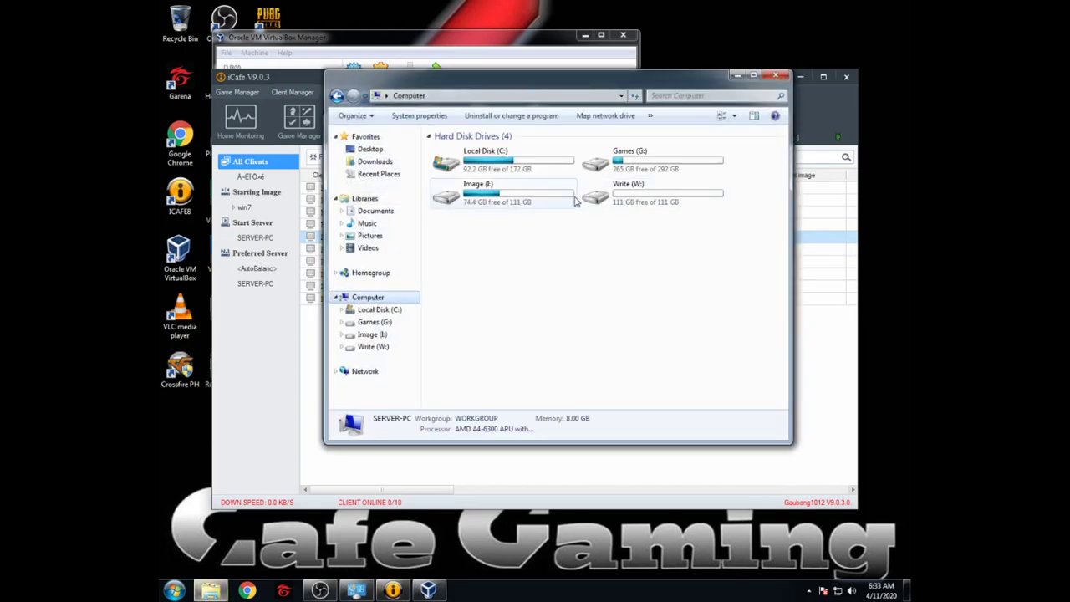
Step: Examine the drive details of the Image (I:) and Write (W:) drives, going back and forth between them
click(550, 171)
click(619, 194)
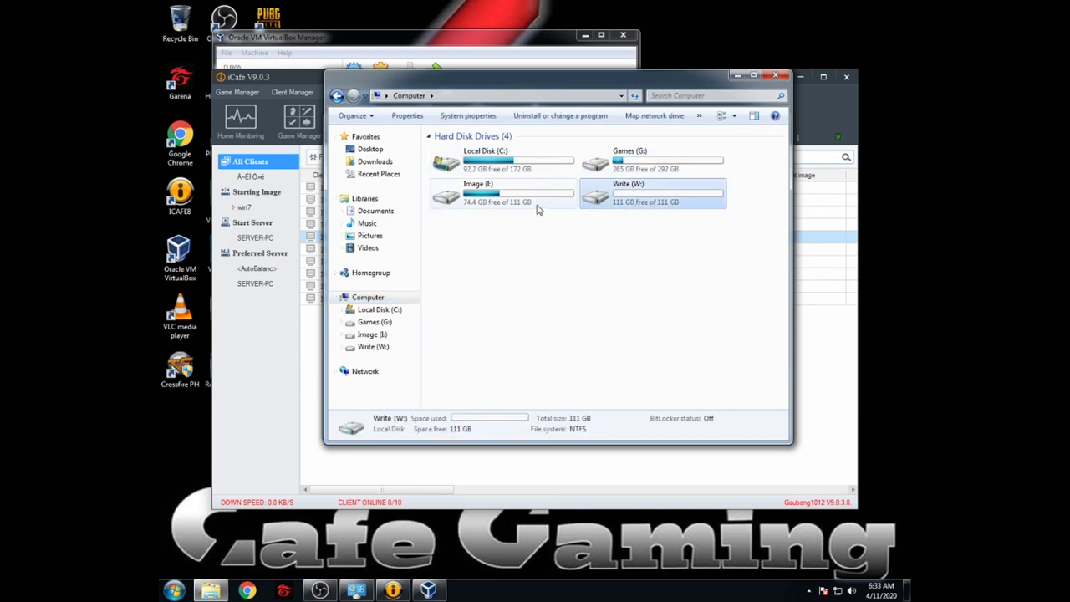
click(538, 206)
click(627, 194)
click(519, 203)
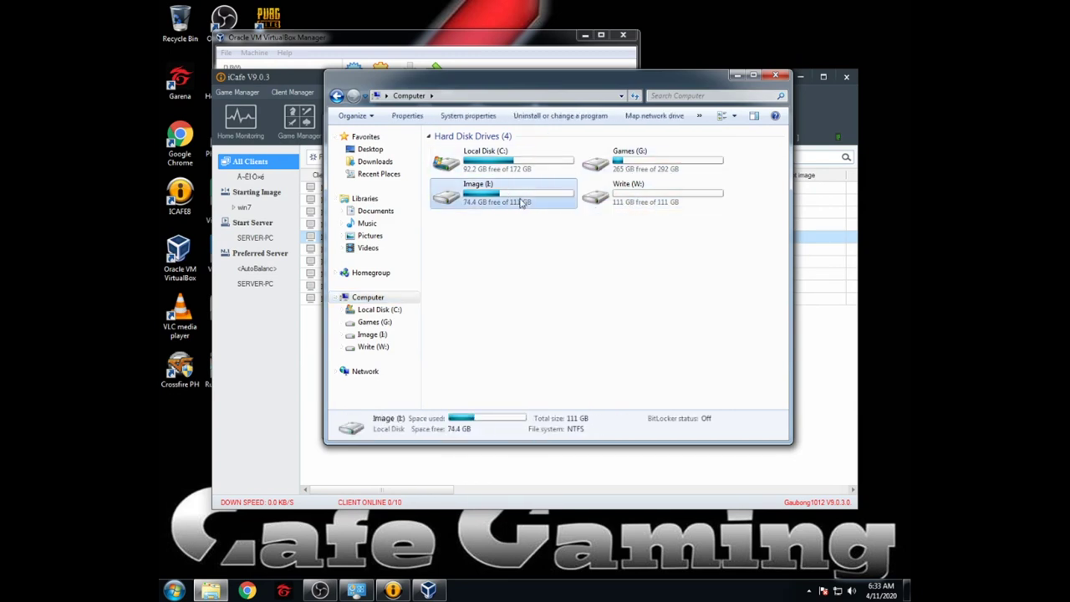
click(608, 199)
click(544, 203)
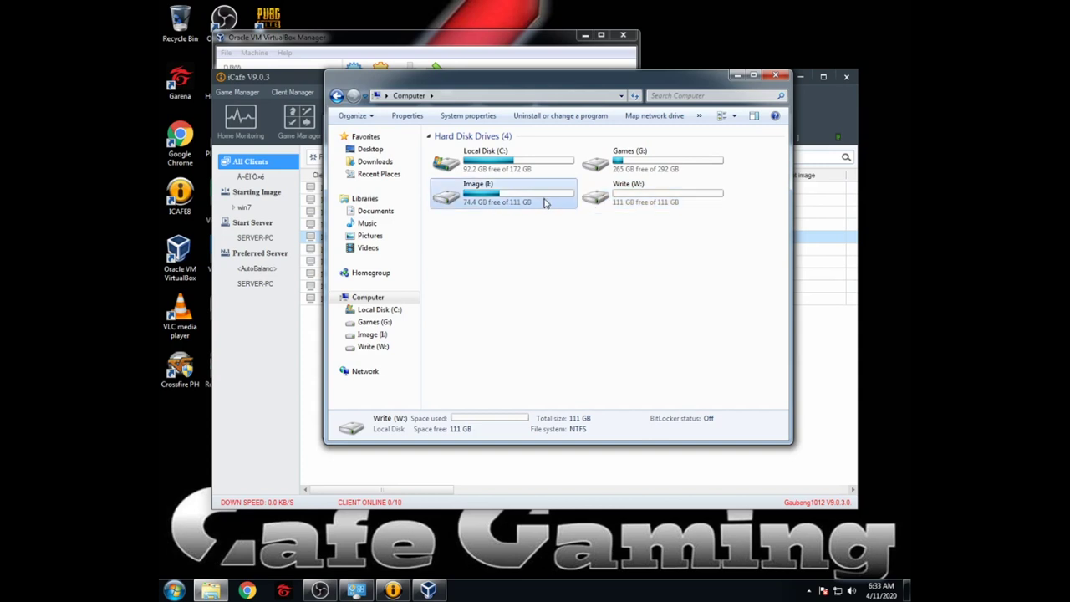
click(618, 197)
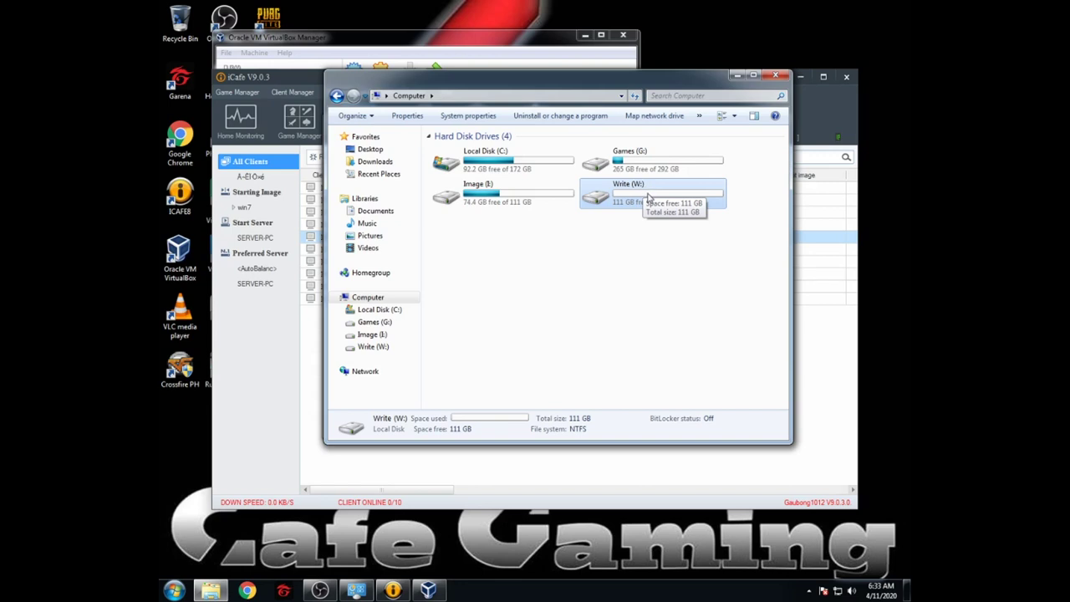
click(510, 203)
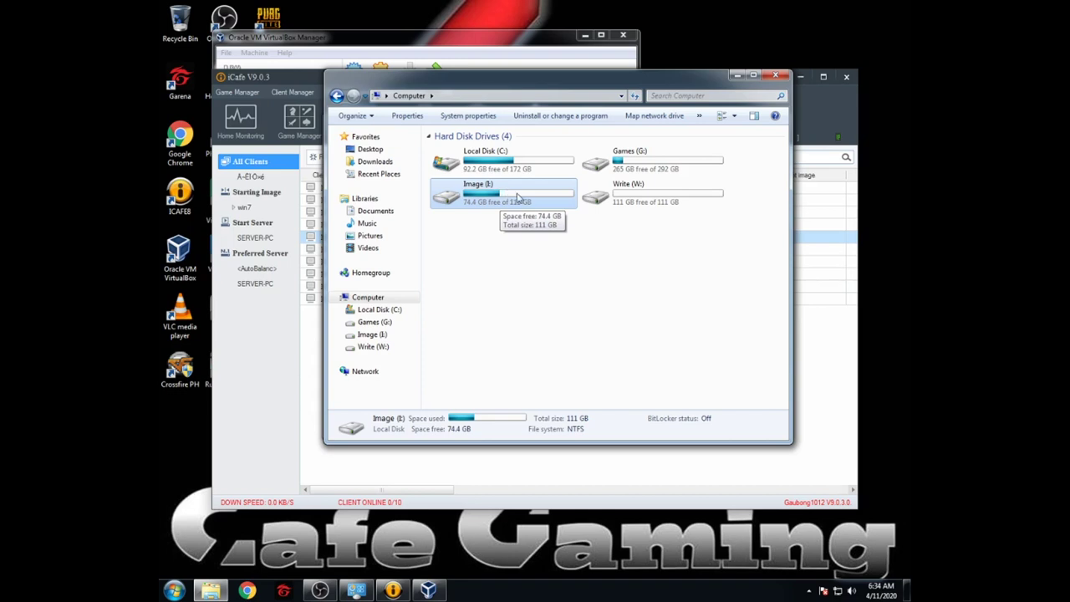
click(637, 190)
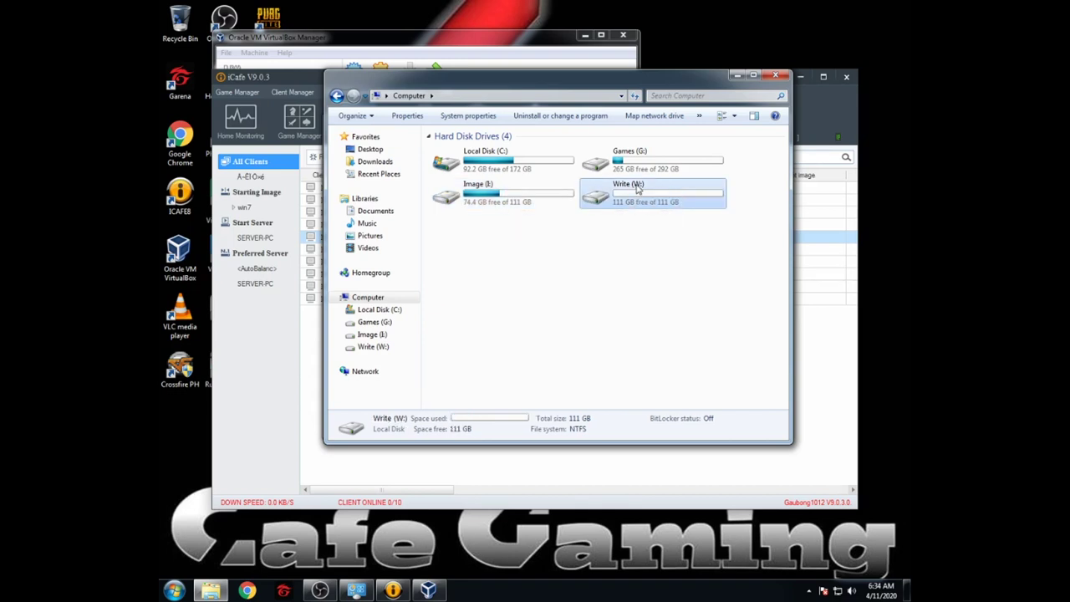
right_click(669, 10)
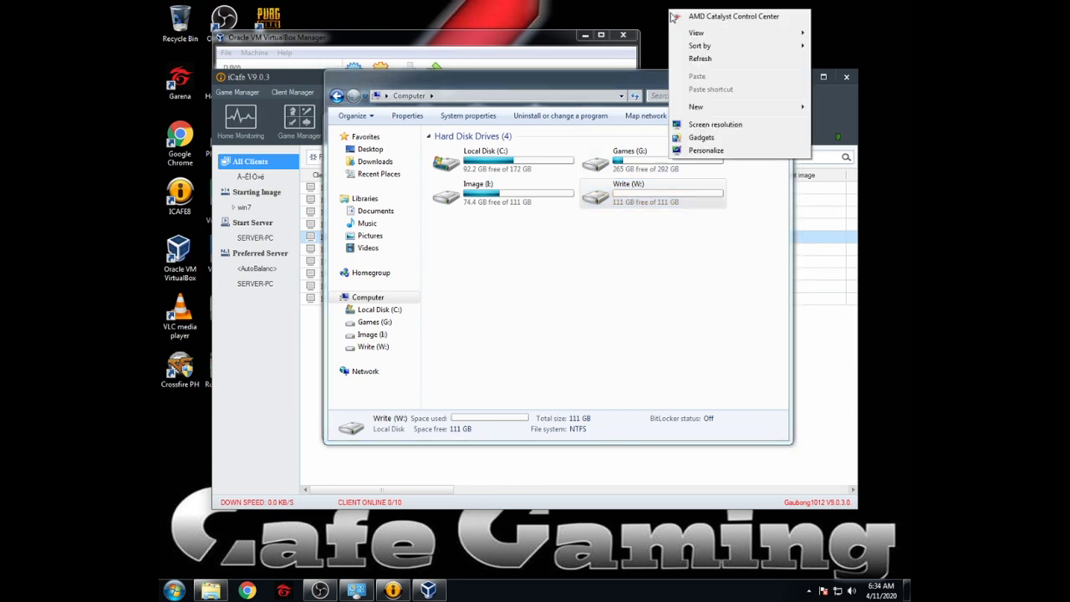
click(677, 59)
right_click(660, 23)
click(669, 73)
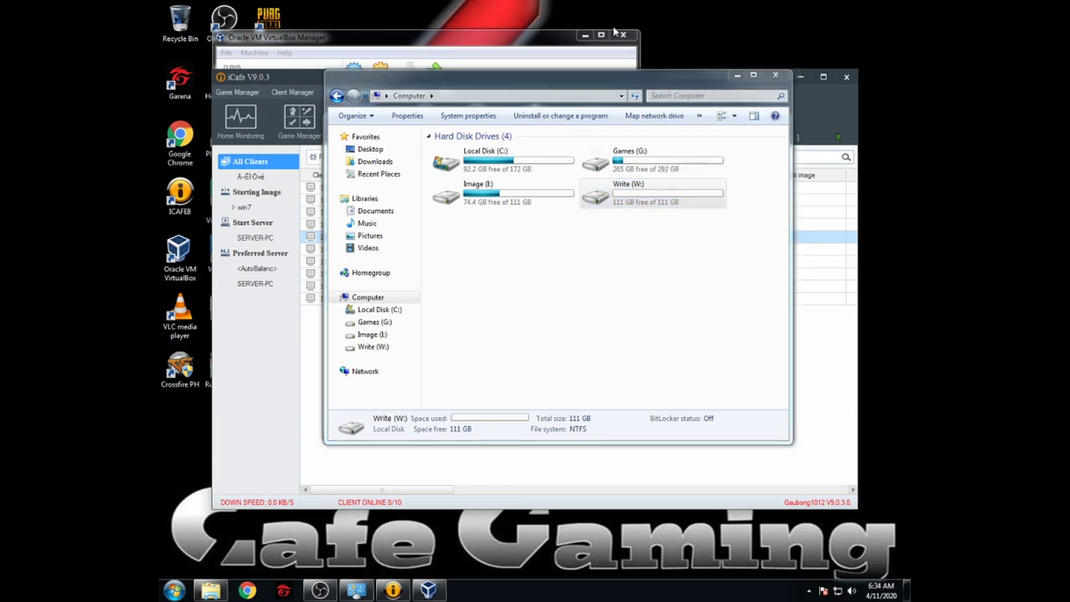
right_click(552, 4)
click(559, 52)
right_click(556, 10)
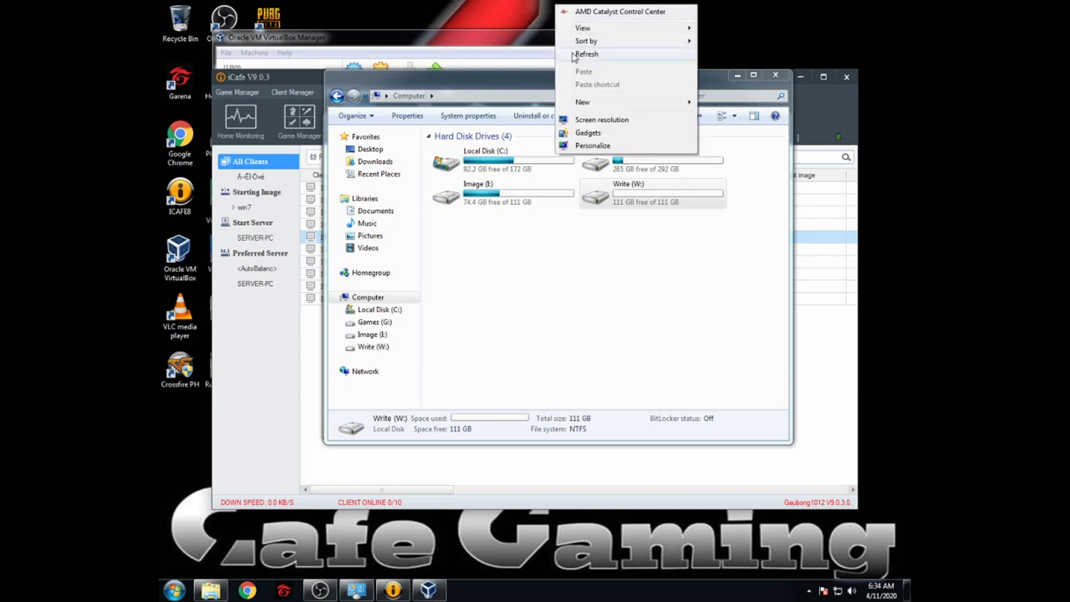
click(570, 60)
right_click(556, 10)
click(579, 62)
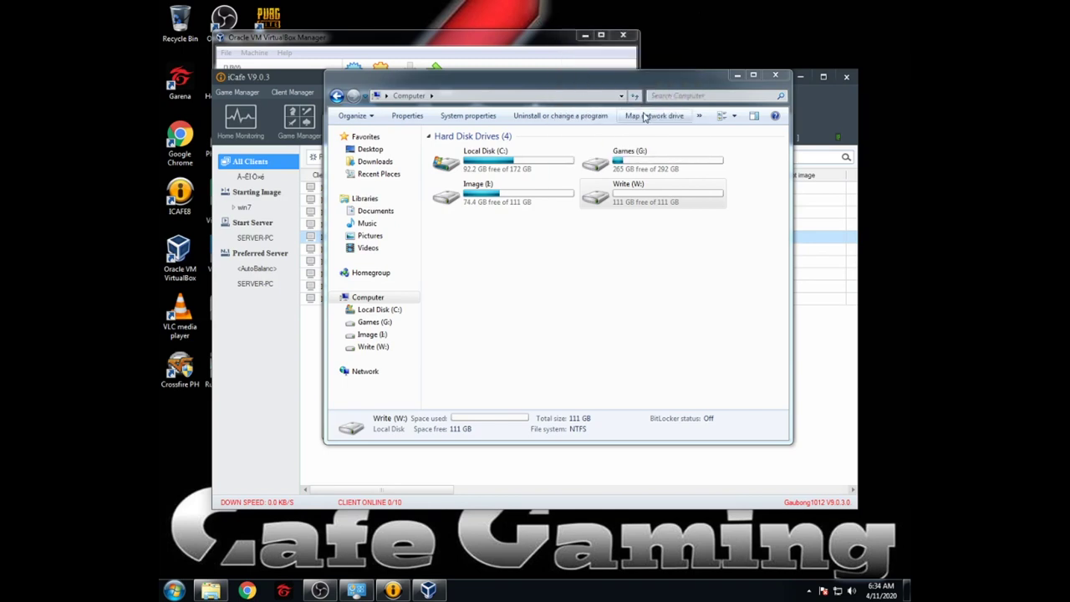
Step: Open the Games (G:) drive, check the contents of folder 32774, and return to the drive's root
click(627, 169)
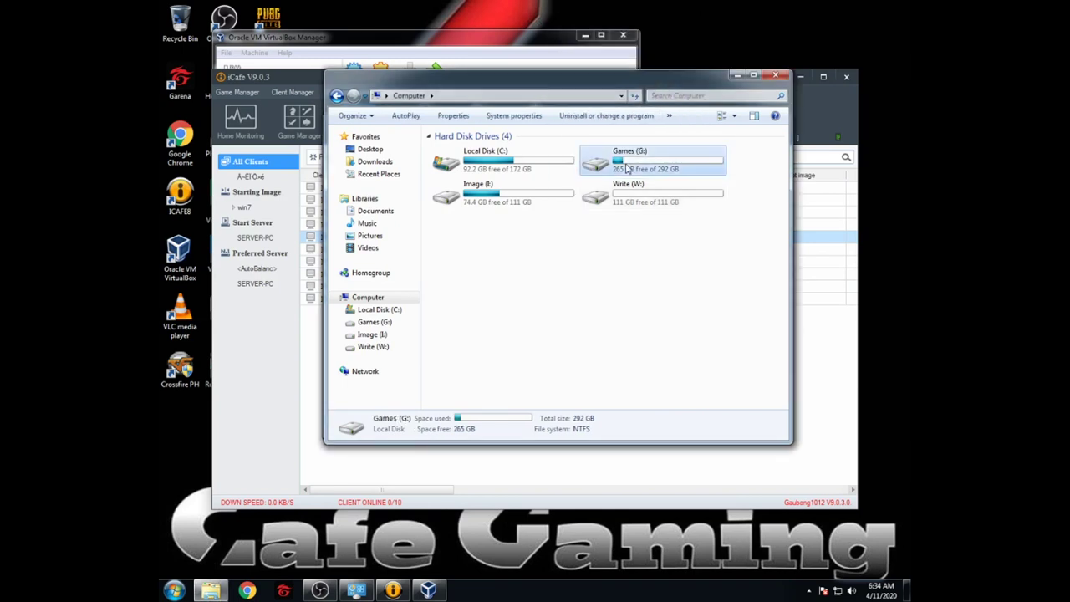
double_click(627, 159)
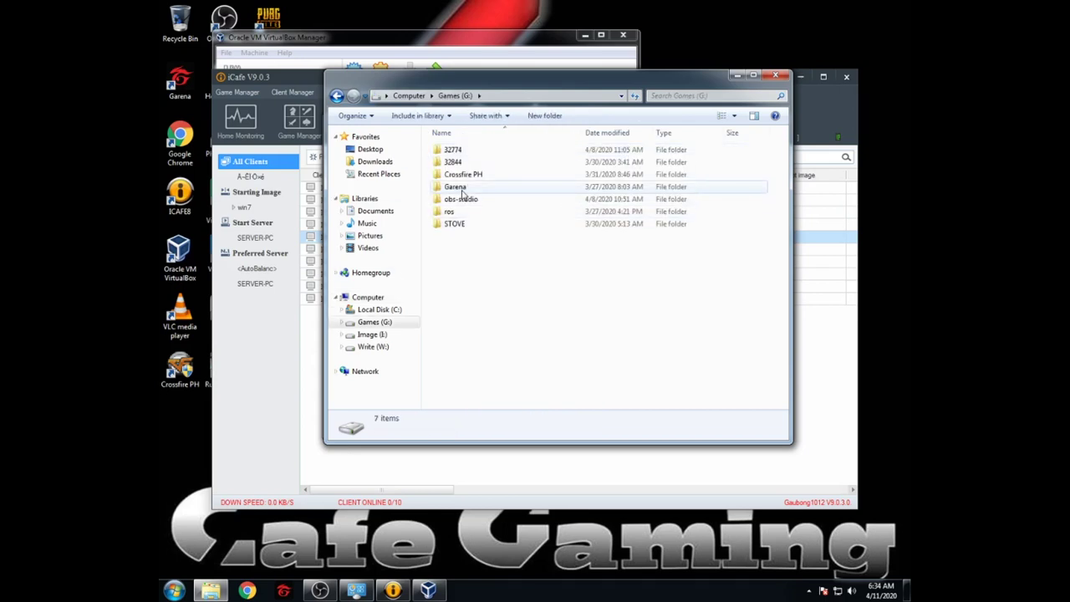
double_click(468, 152)
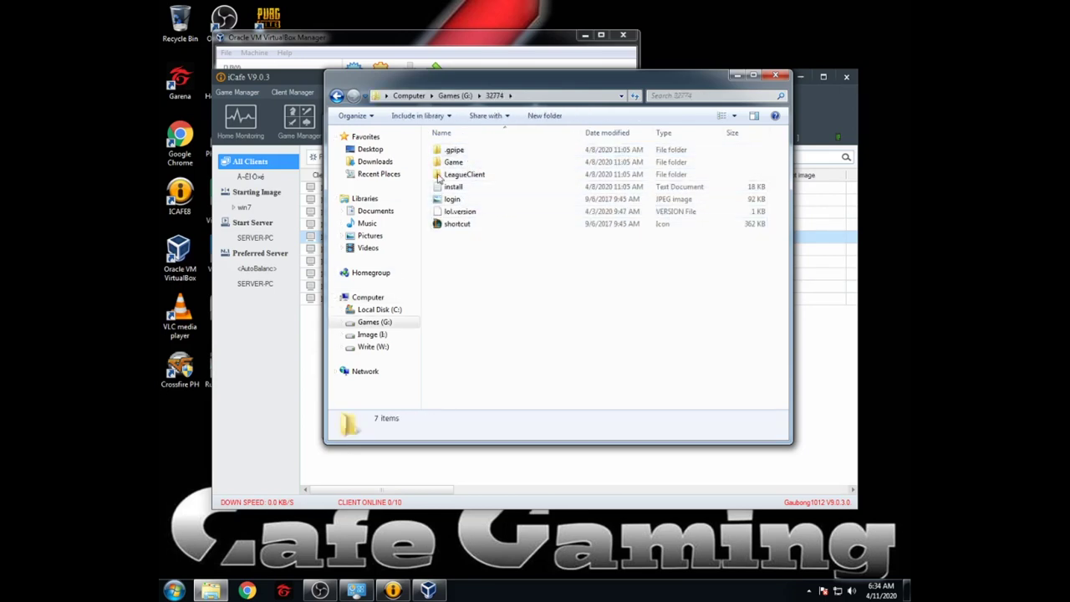
click(336, 97)
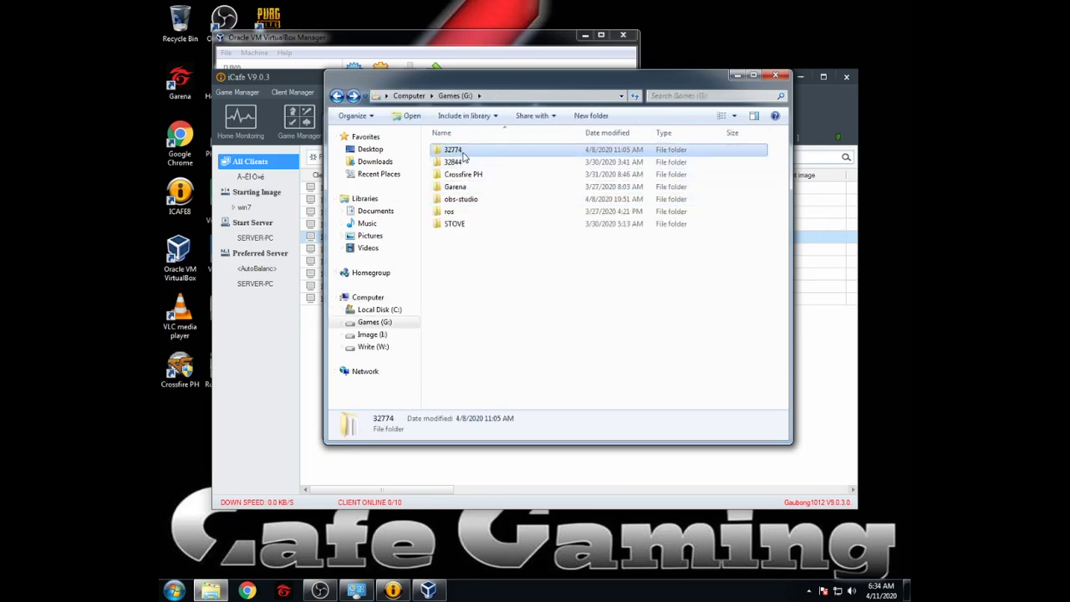
Step: Go through the game folders on the Games (G:) drive from STOVE up to 32774, and return to Computer
click(464, 223)
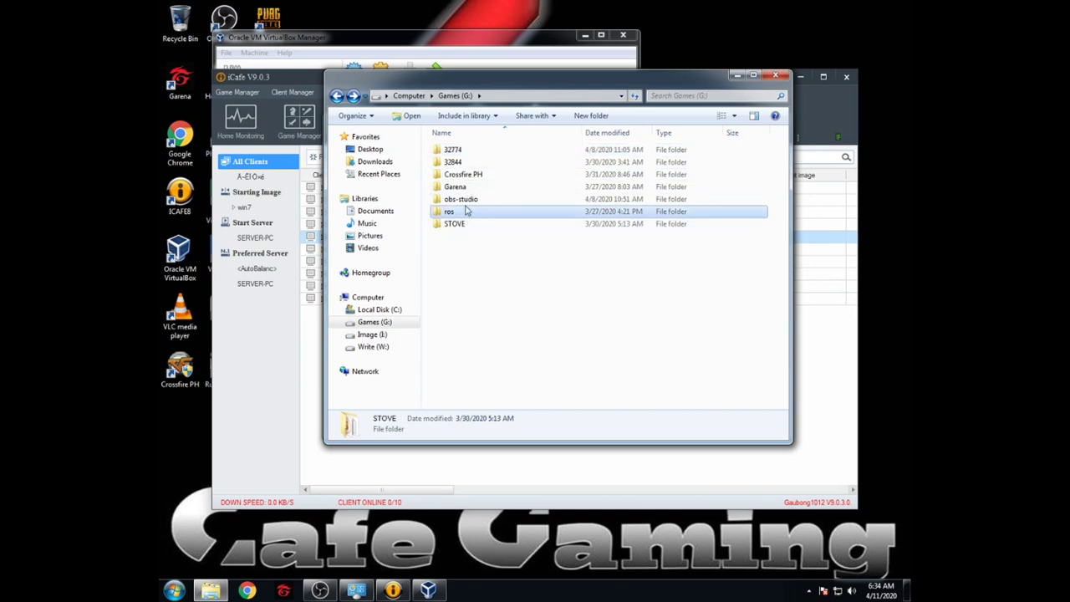
key(Up)
key(Up)
key(Down)
key(Down)
key(Down)
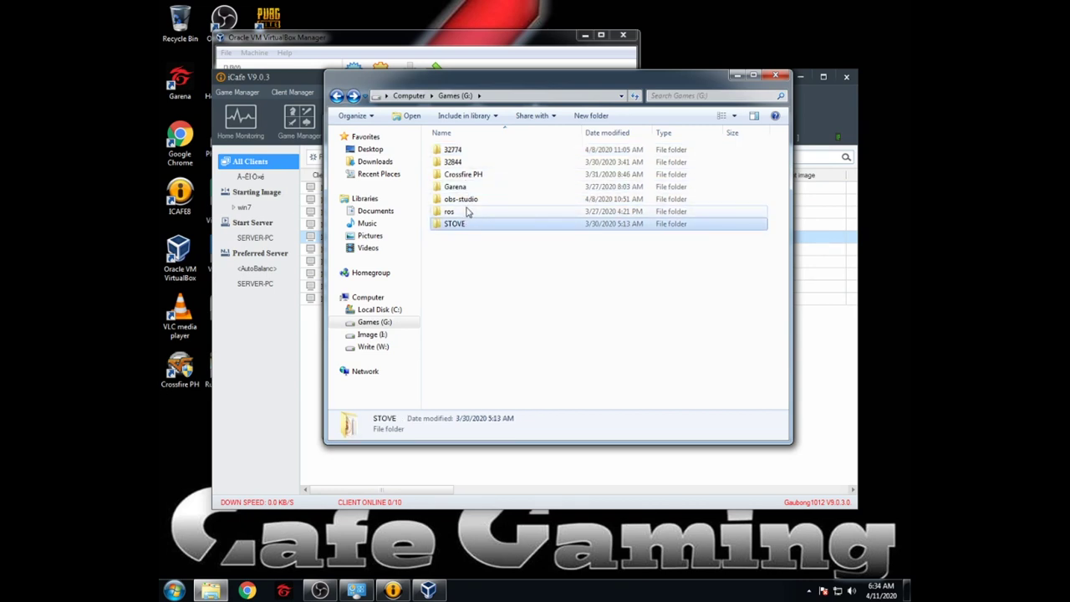
key(Up)
key(Up)
key(ctrl+space)
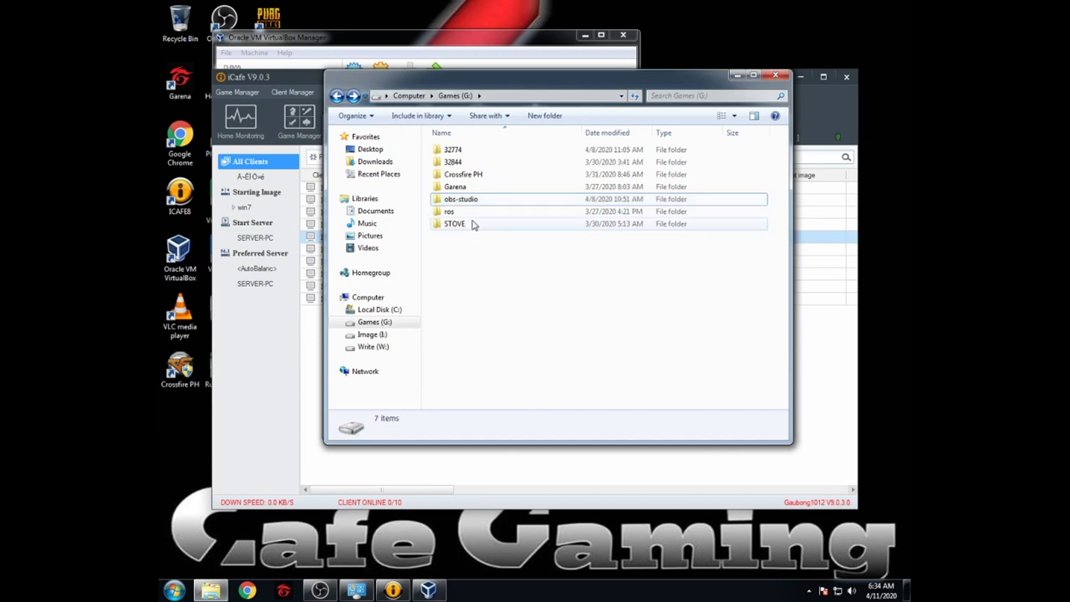
click(470, 214)
click(471, 187)
click(470, 175)
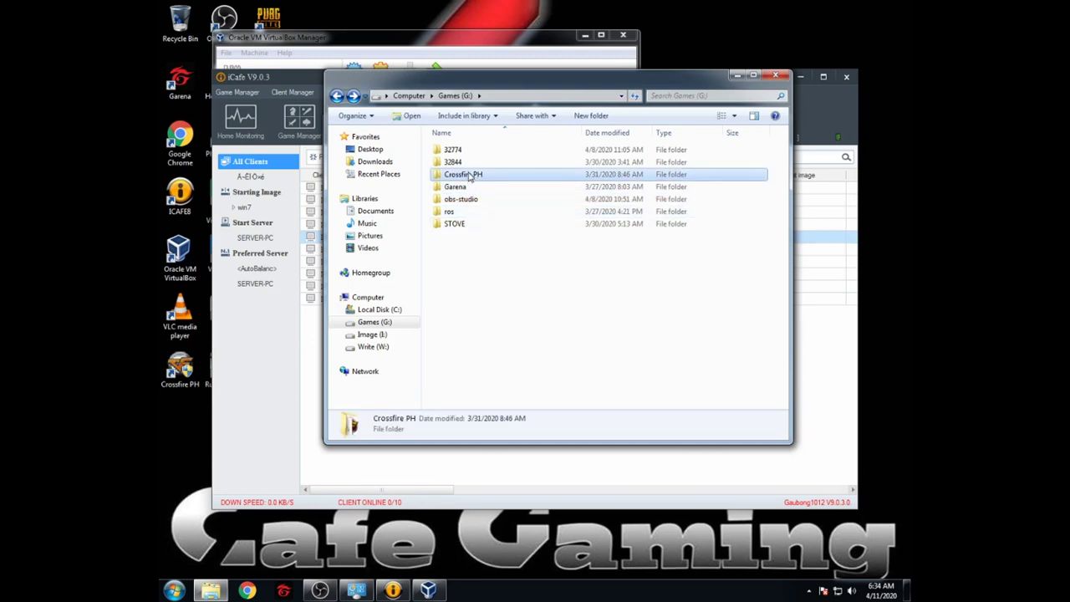
click(466, 162)
click(465, 150)
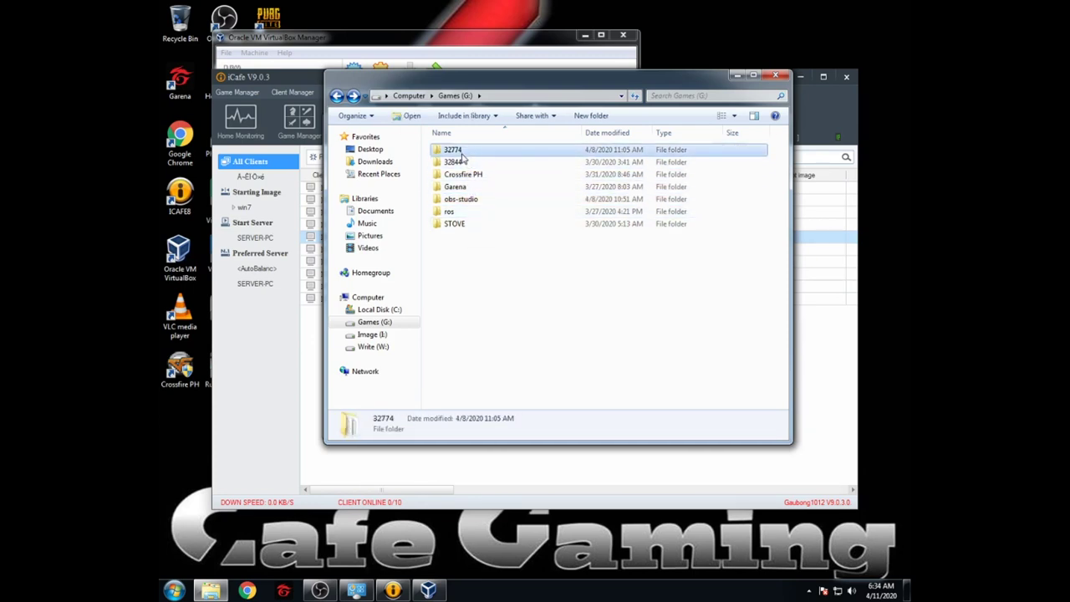
click(337, 96)
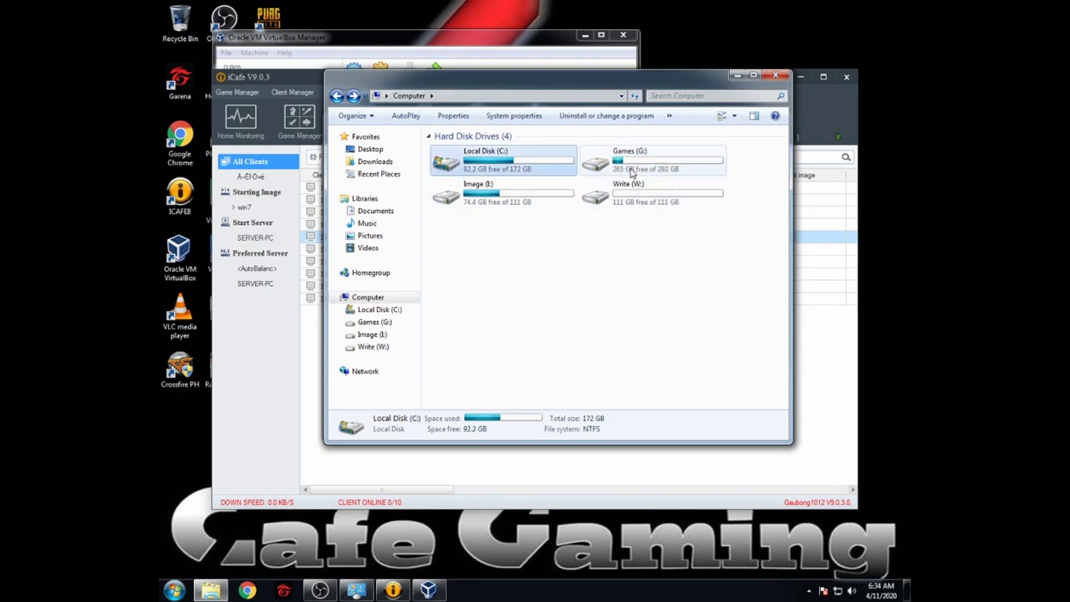
click(539, 311)
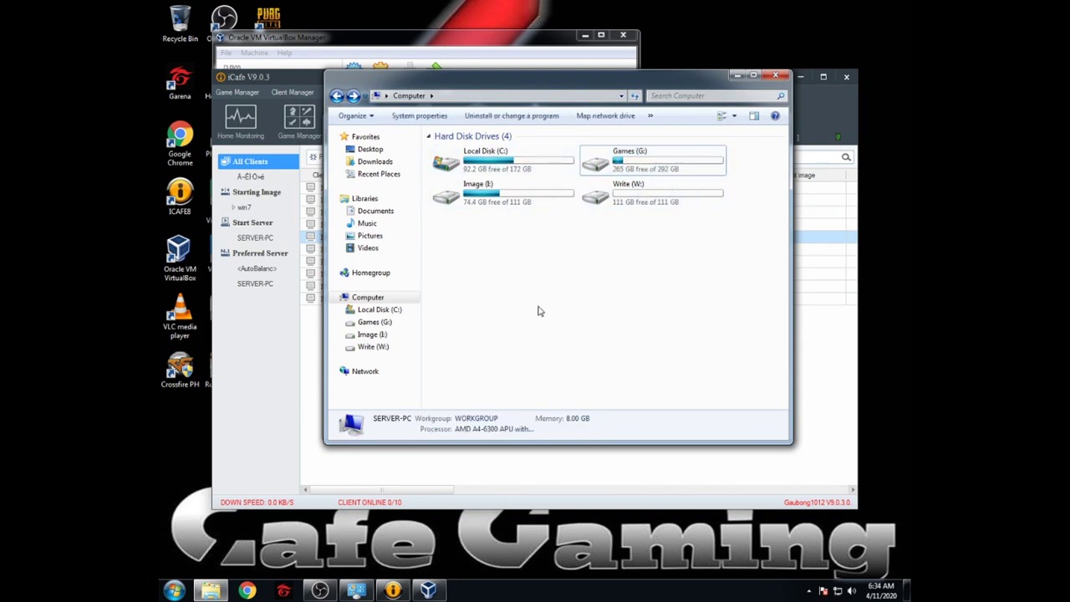
right_click(670, 47)
click(694, 99)
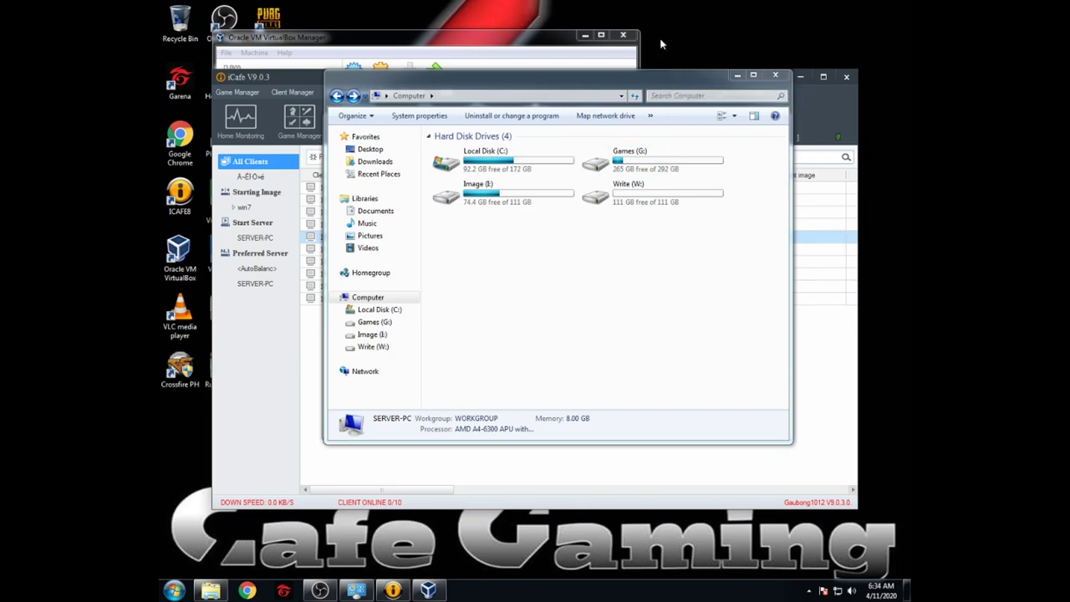
right_click(659, 39)
click(687, 90)
right_click(657, 37)
click(687, 85)
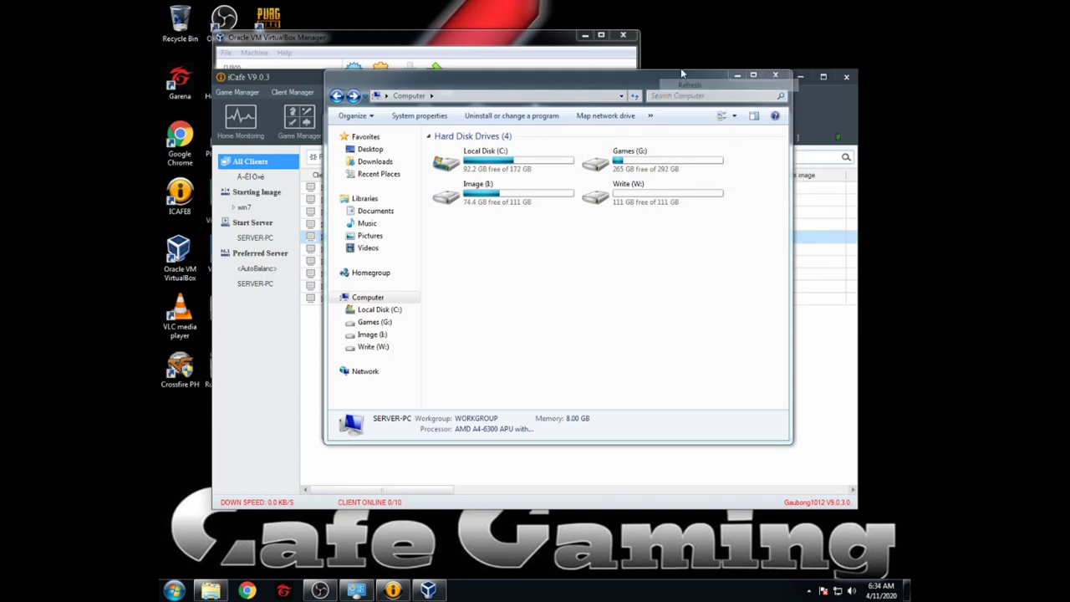
right_click(671, 41)
click(698, 92)
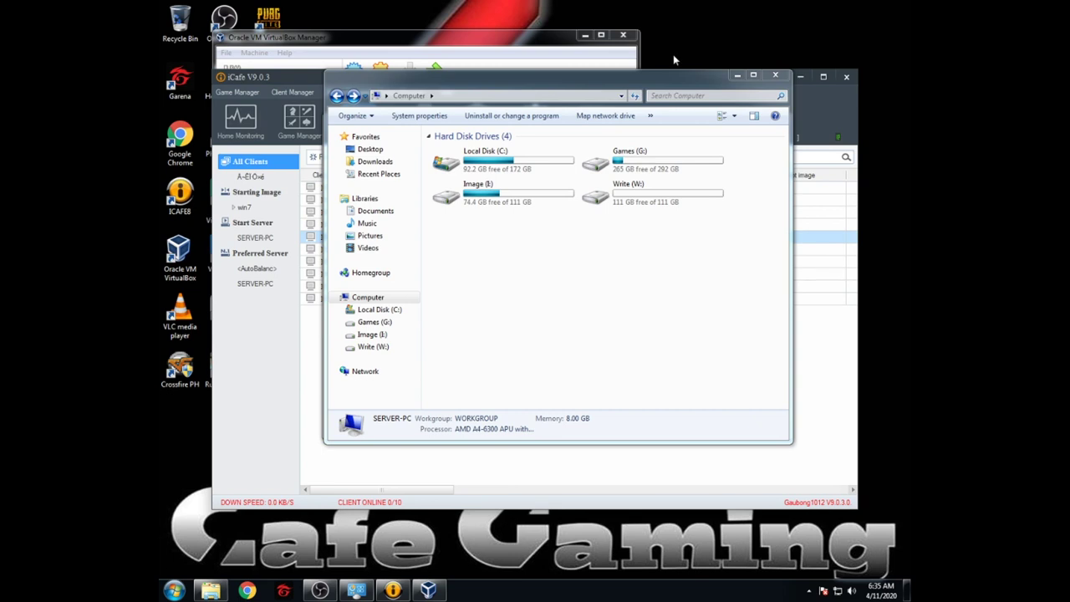
right_click(687, 34)
click(709, 77)
right_click(666, 23)
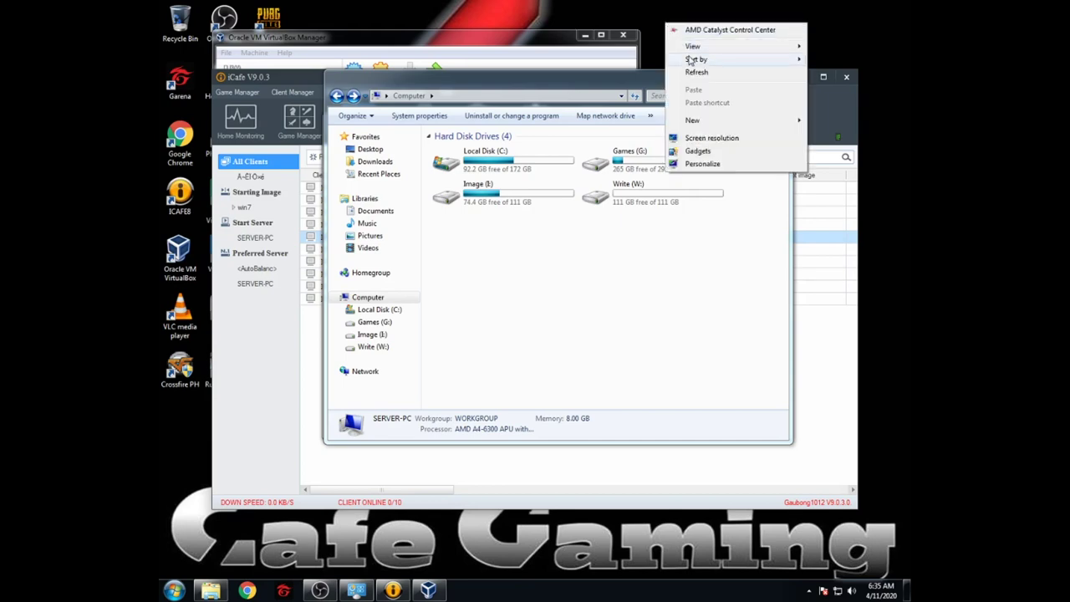
click(692, 77)
right_click(676, 36)
click(694, 81)
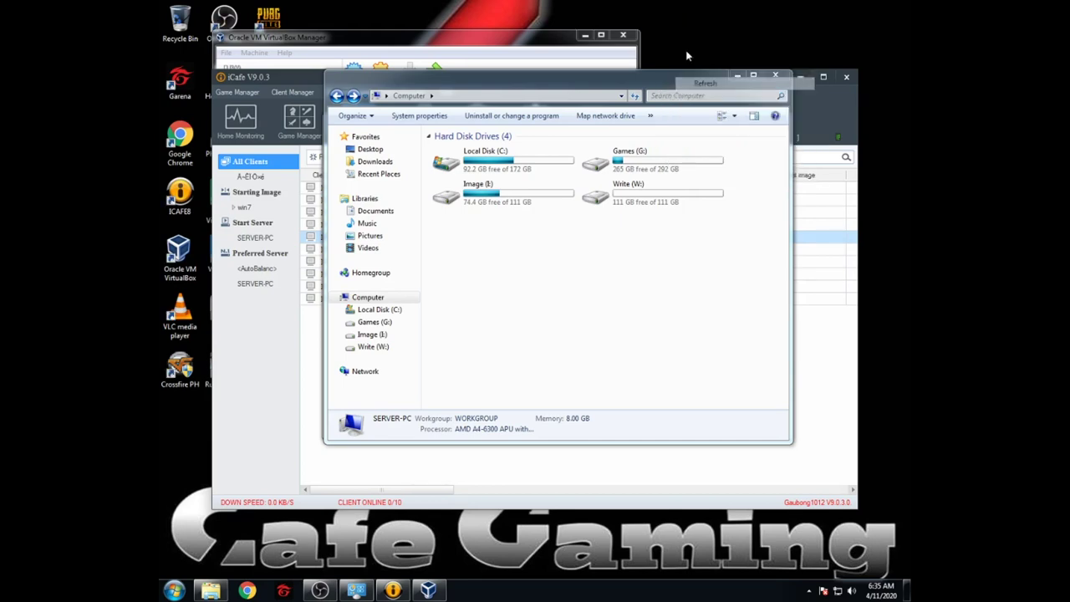
Step: Switch to Oracle VM VirtualBox Manager and start the DUAL LANCARD FOR GAMING virtual machine
click(524, 43)
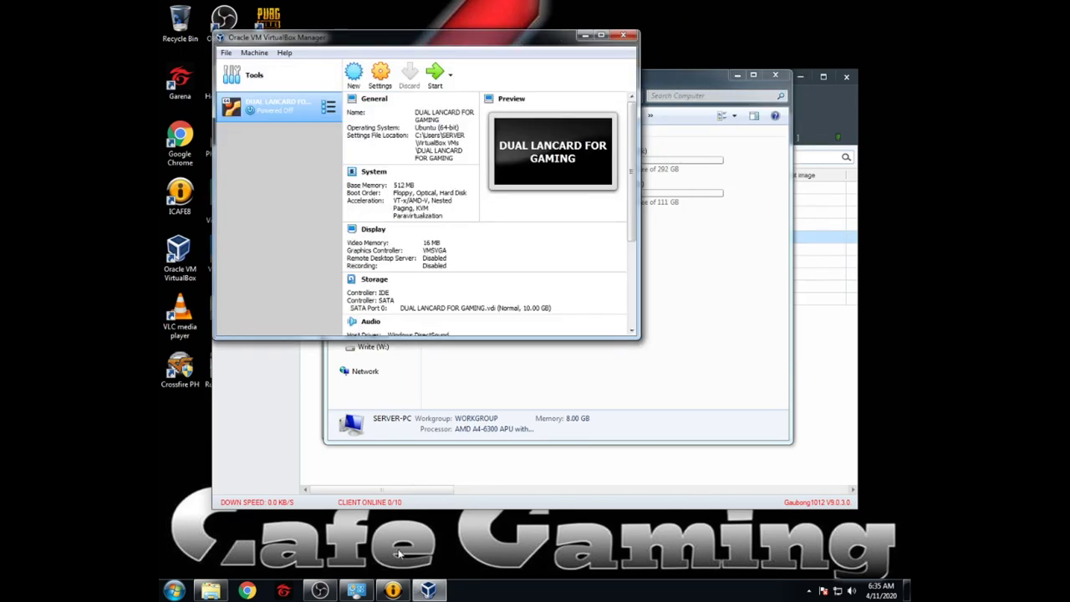
click(429, 590)
click(429, 590)
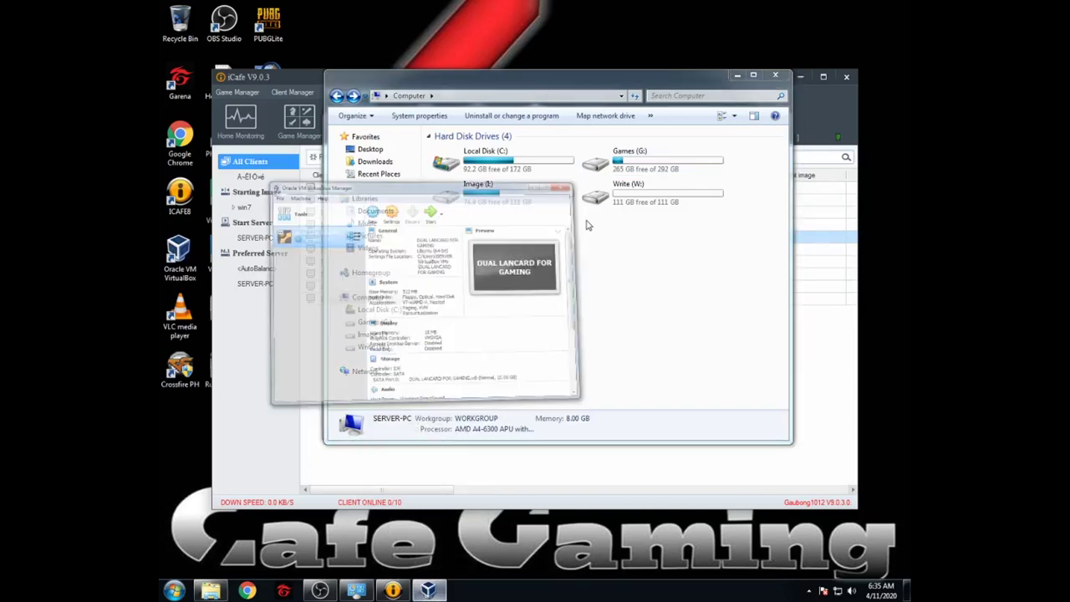
click(437, 77)
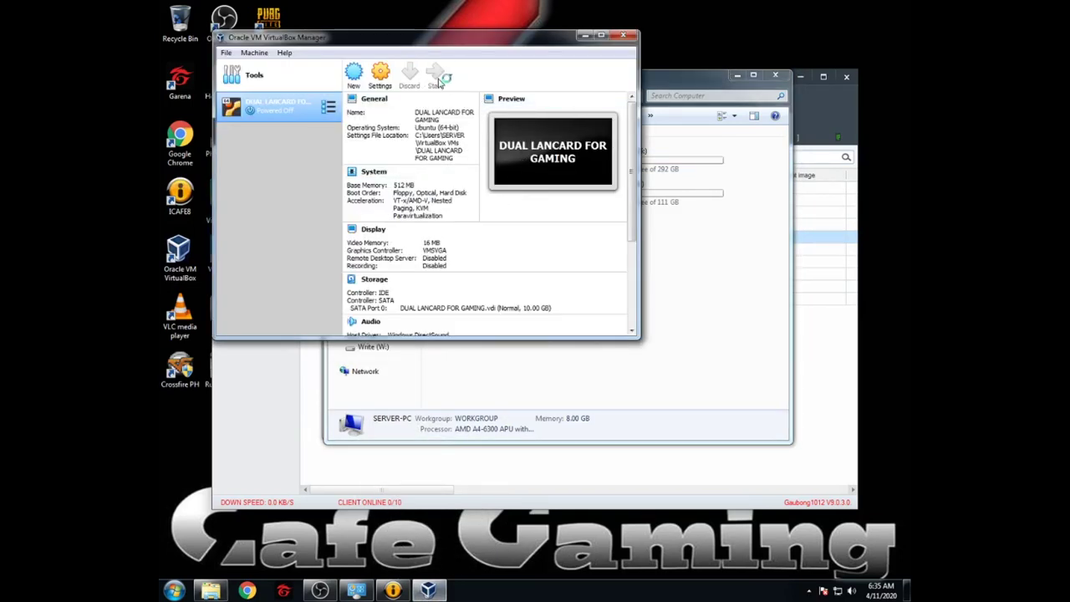
Step: Open the Network and Sharing Center, show the network adapters, and select Local Area Connection 2
right_click(850, 591)
click(849, 588)
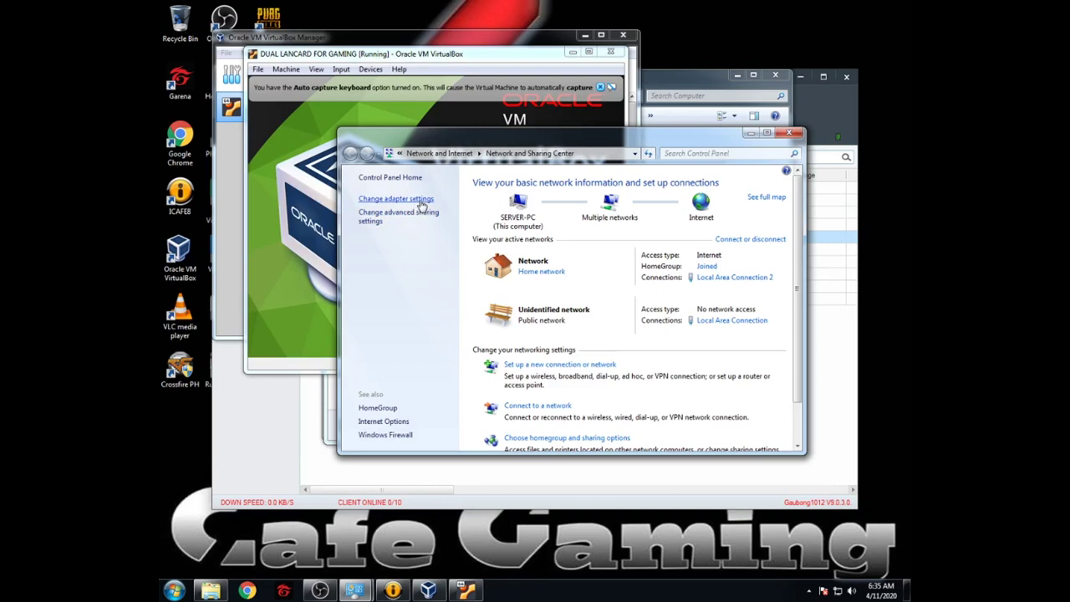
click(418, 199)
click(542, 215)
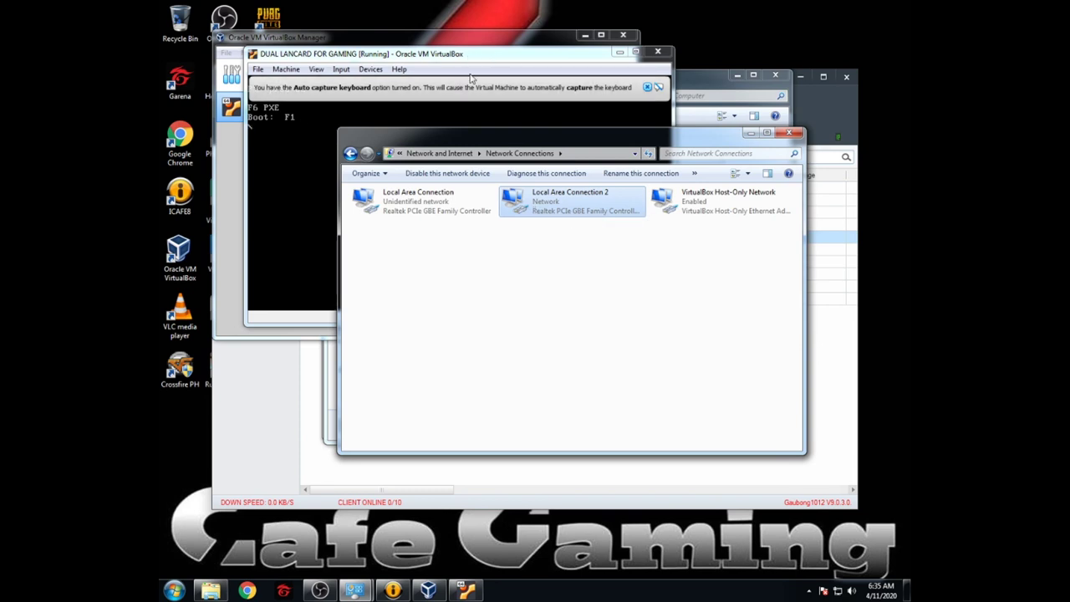
Step: Check the virtual machine's boot output, and select Local Area Connection back in the Network Connections window
click(516, 59)
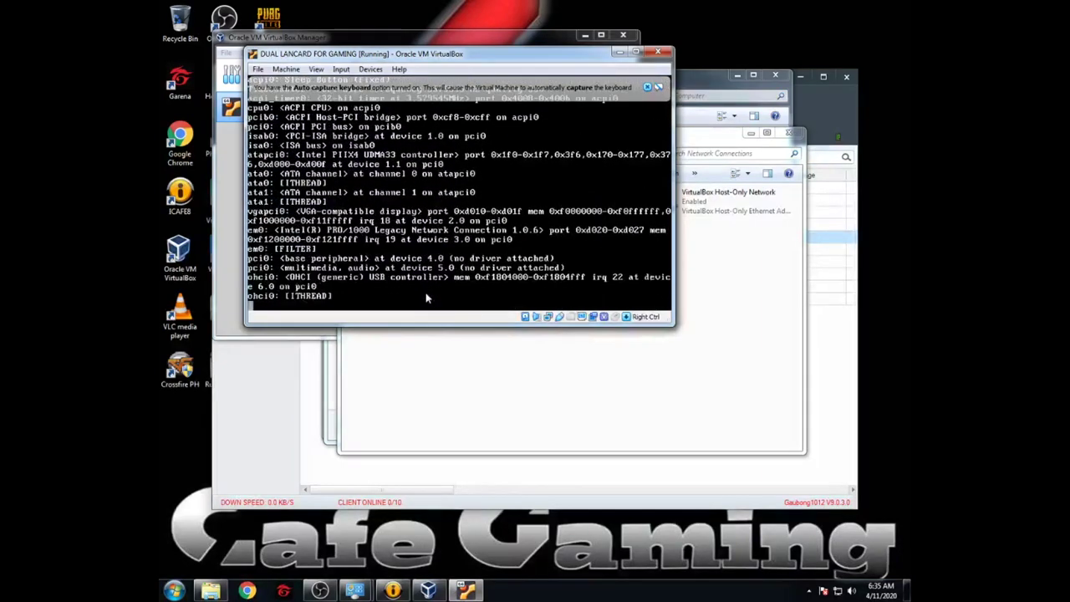
click(464, 389)
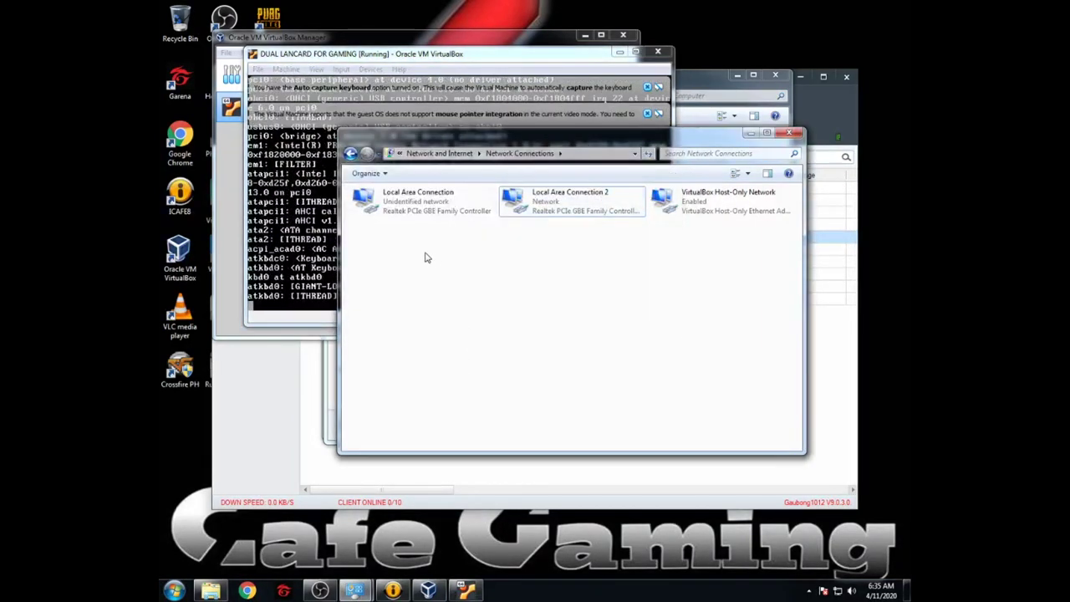
click(442, 219)
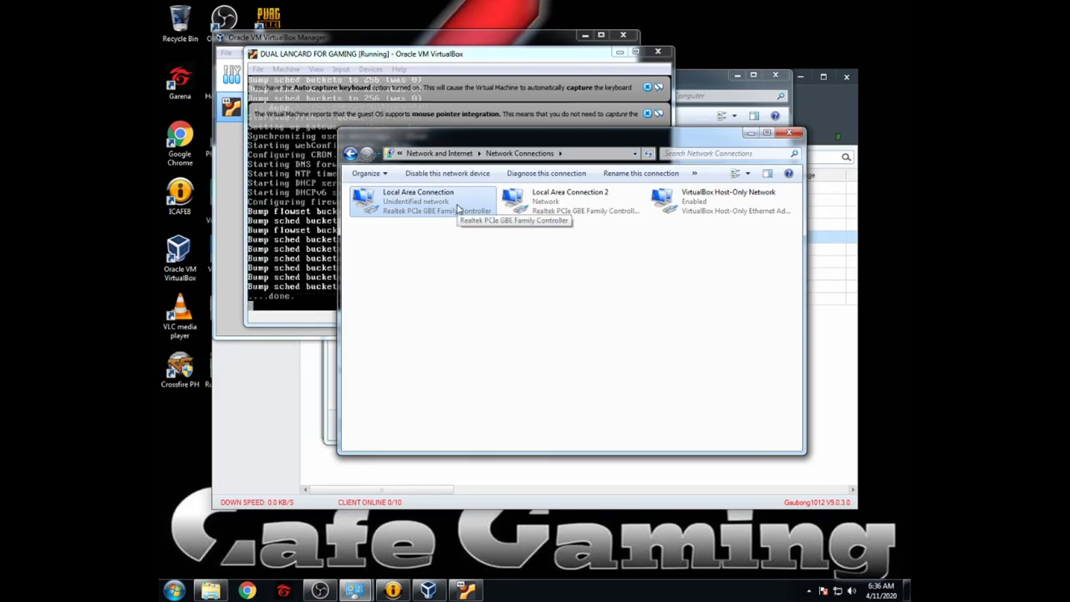
Step: Compare the two Local Area Connection adapters and the VirtualBox Host-Only Network, and bring the running virtual machine's console to the front
click(447, 258)
click(438, 213)
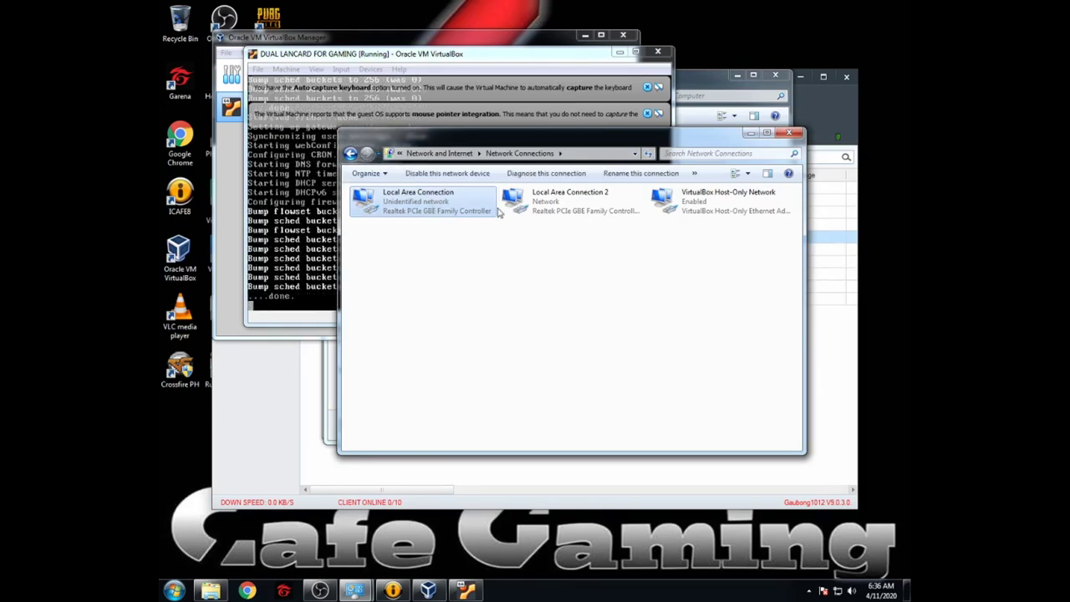
click(527, 209)
click(418, 205)
click(609, 210)
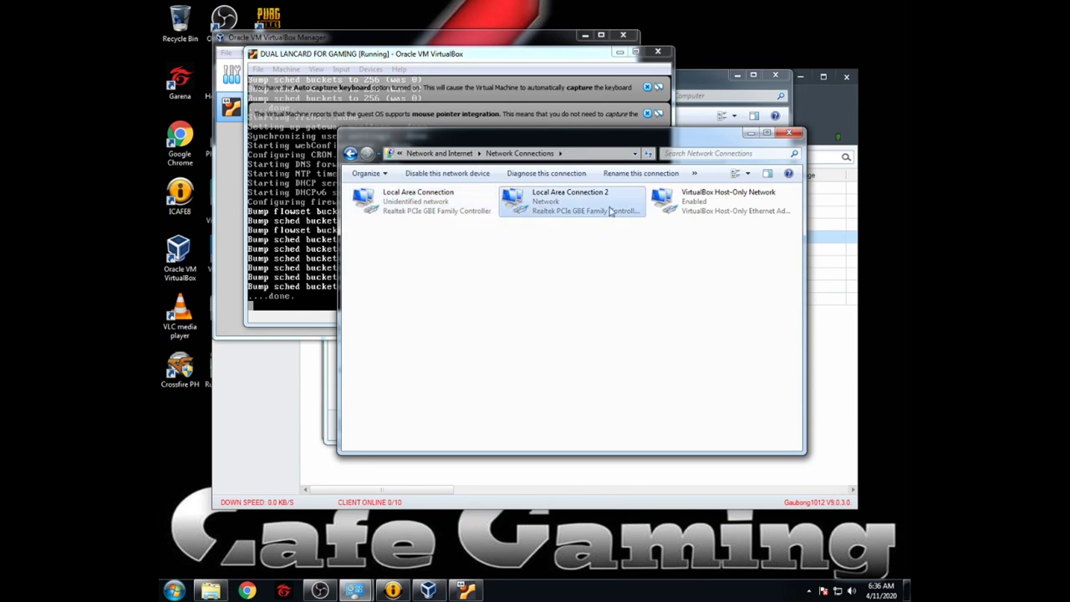
click(674, 211)
click(458, 214)
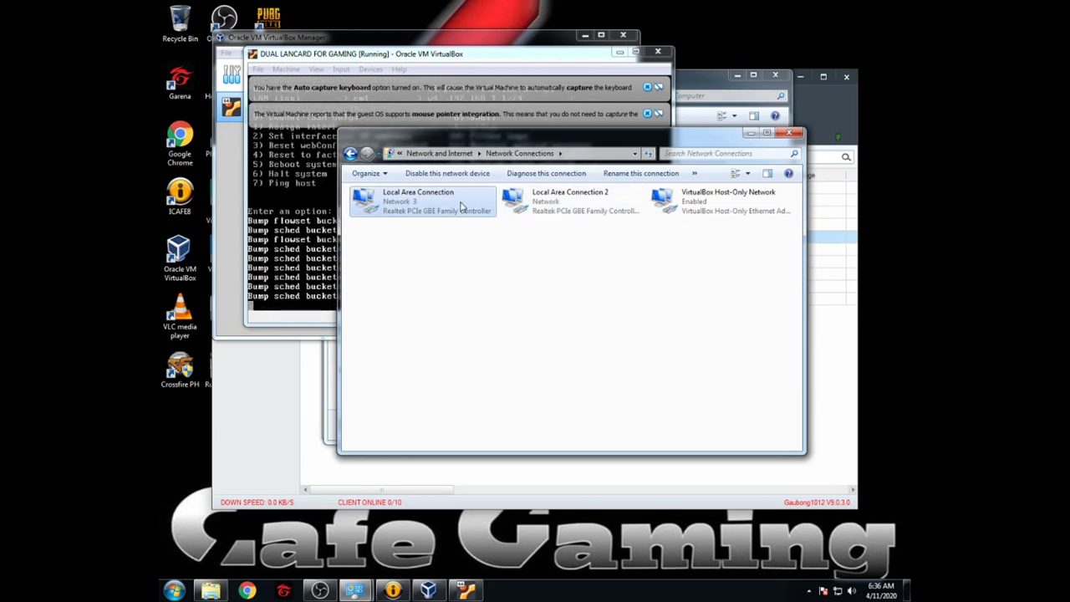
click(481, 259)
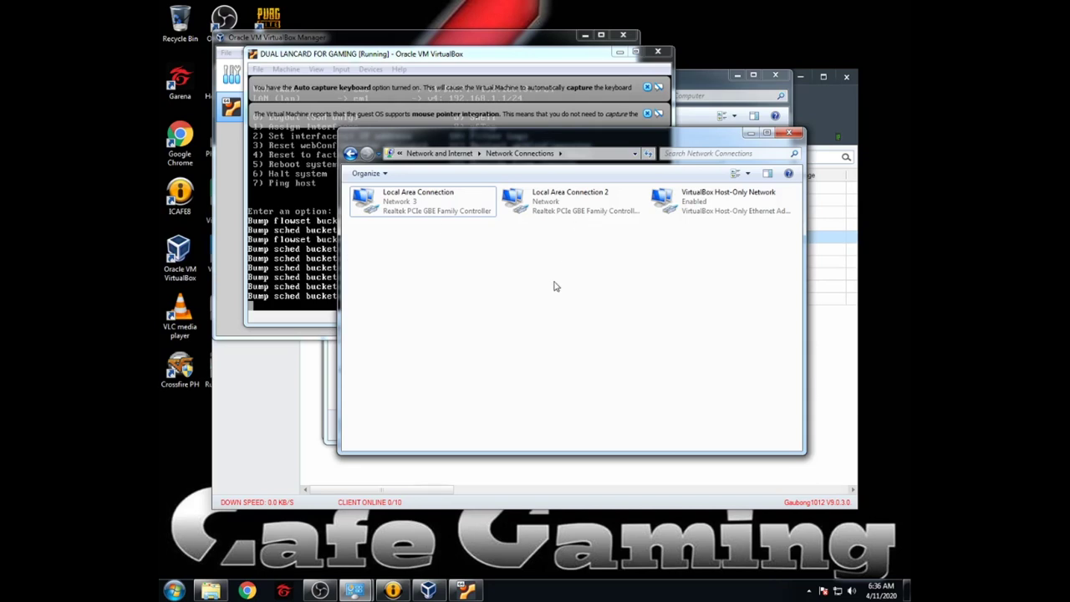
click(322, 324)
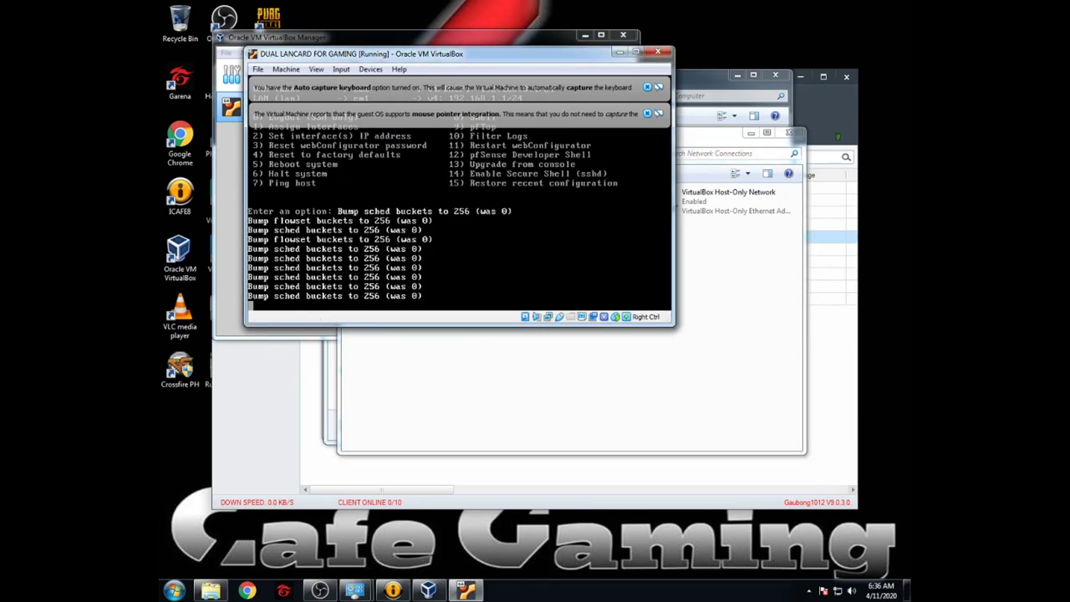